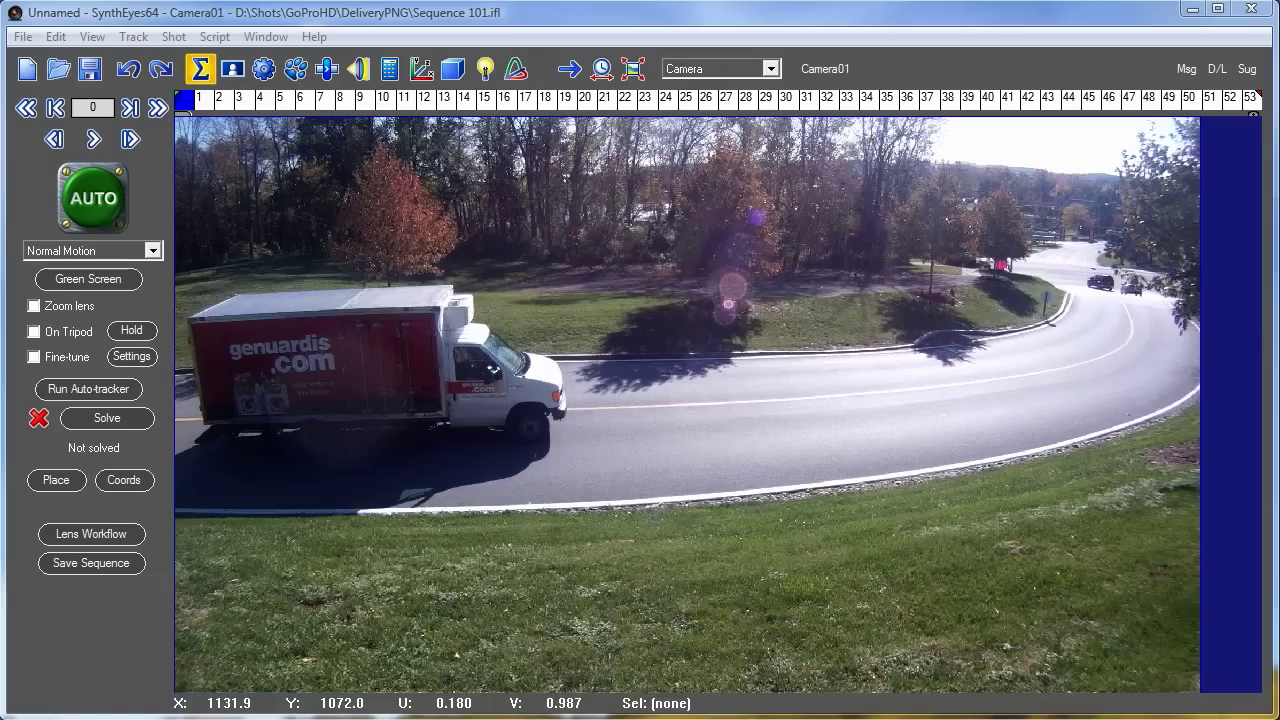
# Step: Run the auto-tracker on the truck shot and delete the two trackers on the truck's rear at frame 53
pyautogui.moveTo(663, 98)
pyautogui.mouseDown()
pyautogui.moveTo(1212, 143)
pyautogui.moveTo(153, 142)
pyautogui.mouseUp()
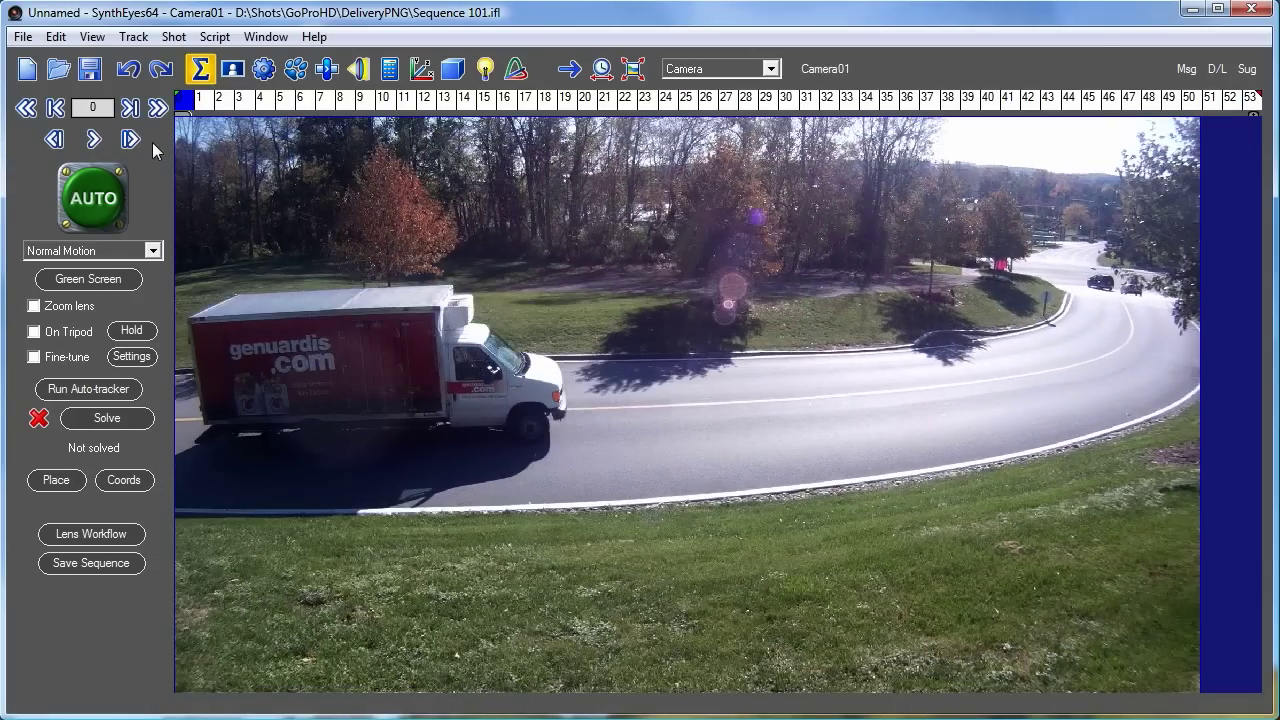
pyautogui.click(87, 390)
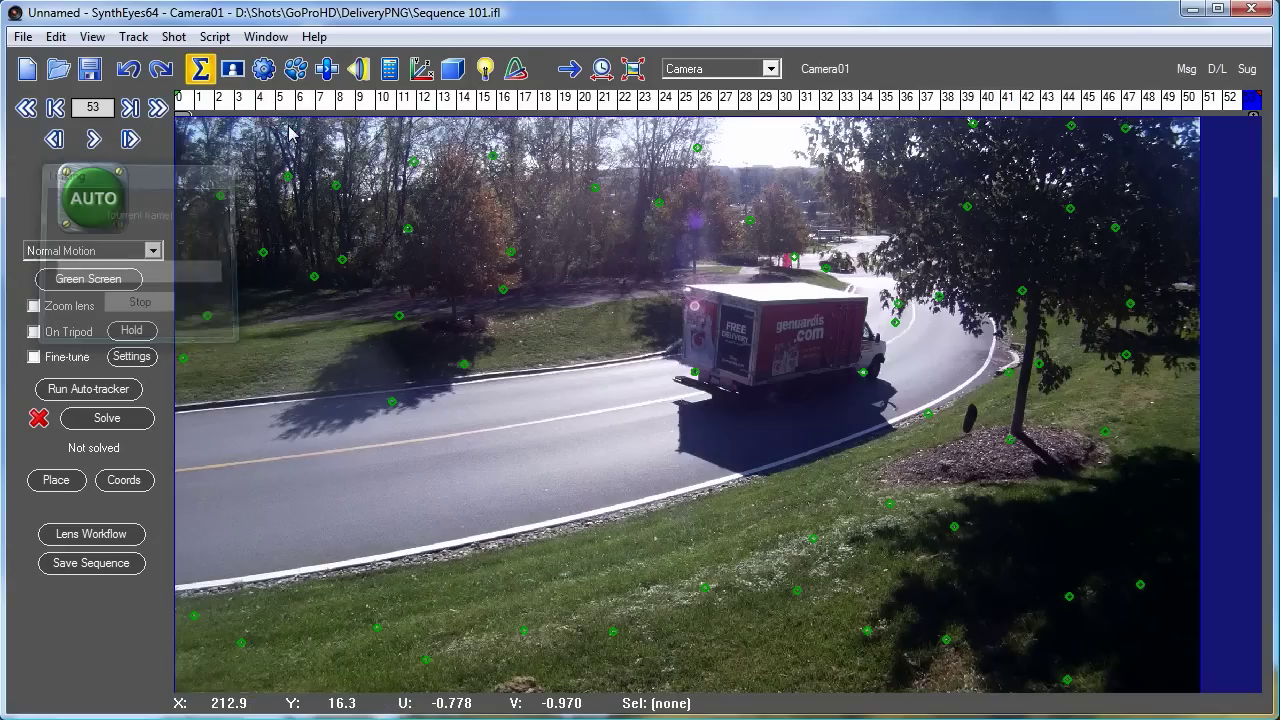
pyautogui.moveTo(672, 390)
pyautogui.mouseDown()
pyautogui.moveTo(850, 406)
pyautogui.moveTo(842, 366)
pyautogui.moveTo(677, 377)
pyautogui.mouseUp()
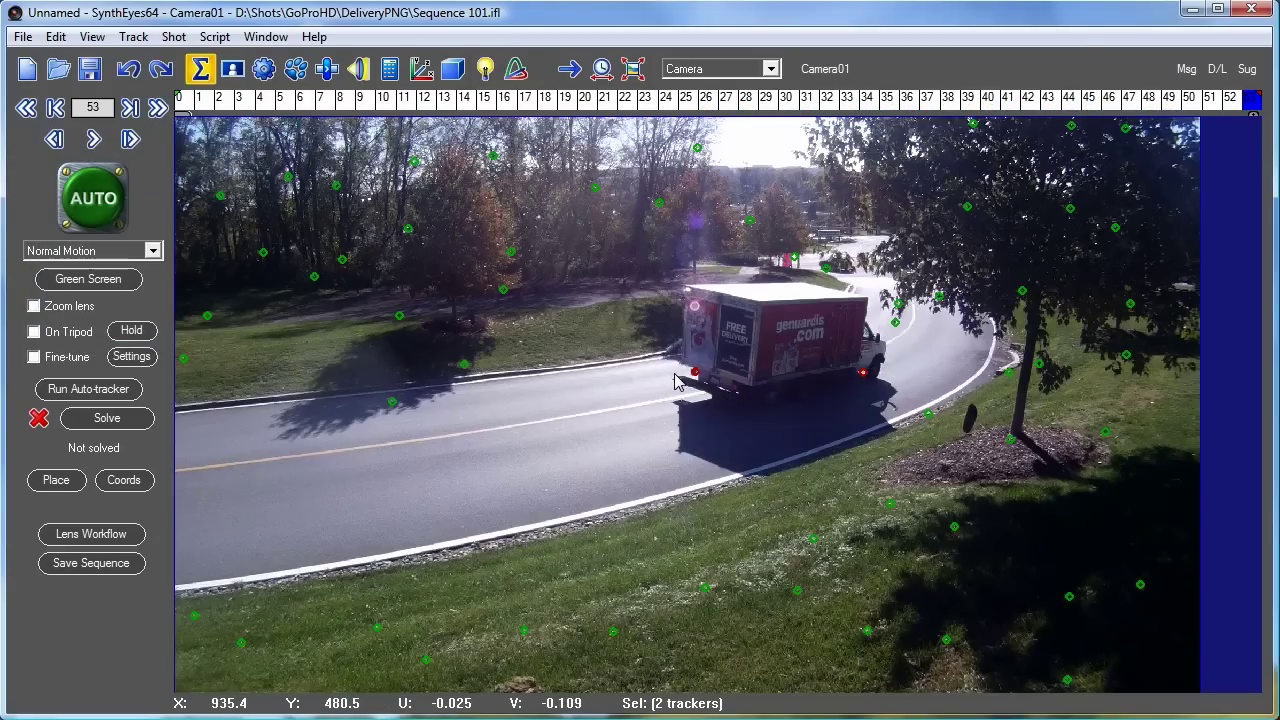
pyautogui.press('Delete')
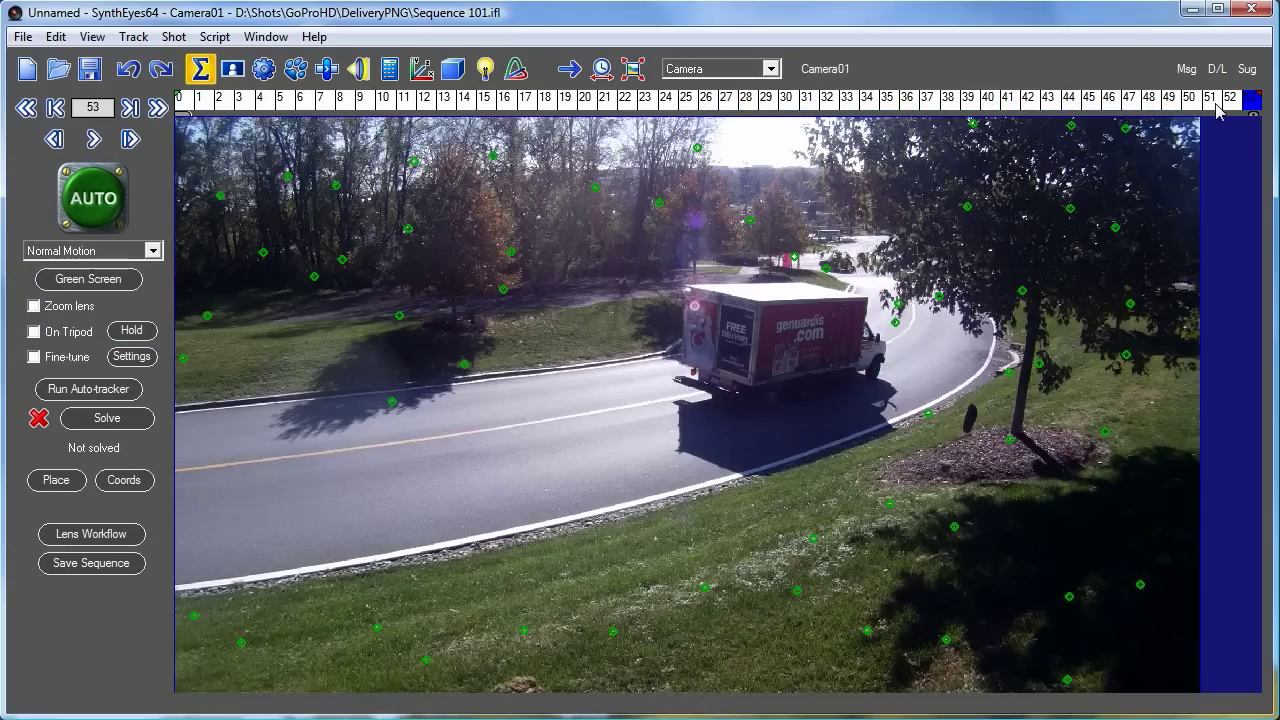
# Step: Delete the remaining trackers on the moving truck, checking at frames 21 and 0
pyautogui.moveTo(1214, 101); pyautogui.dragTo(607, 97)
pyautogui.moveTo(465, 362)
pyautogui.mouseDown()
pyautogui.moveTo(506, 443)
pyautogui.moveTo(790, 424)
pyautogui.mouseUp()
pyautogui.press('Delete')
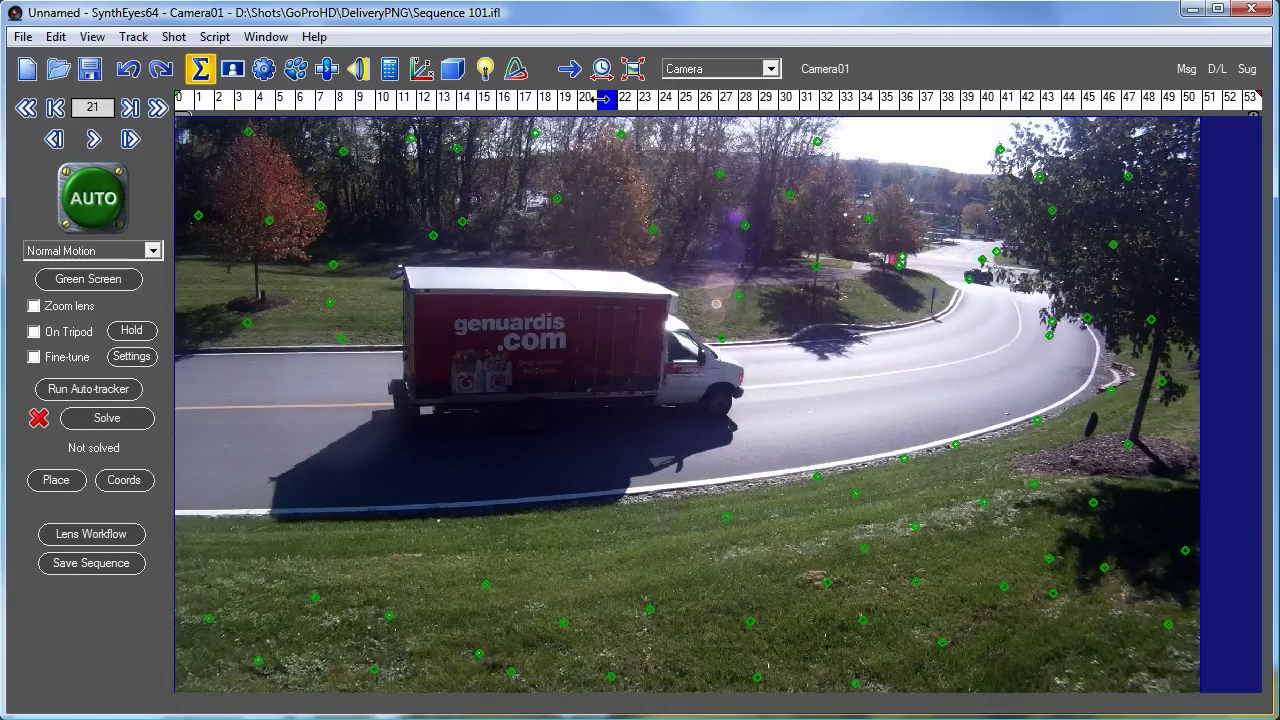
pyautogui.click(288, 98)
pyautogui.moveTo(288, 98); pyautogui.dragTo(182, 98)
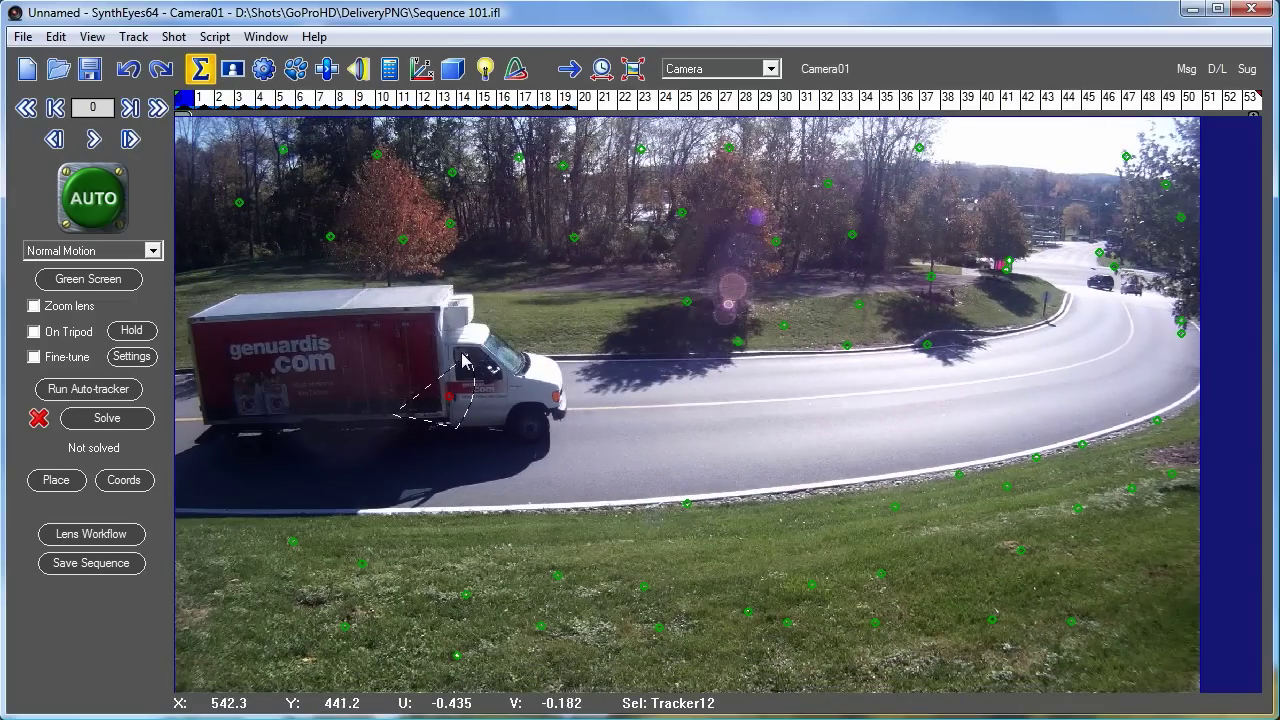
# Step: Scrub the shot to check for stray truck trackers, return to frame 0 and solve the camera
pyautogui.moveTo(280, 104); pyautogui.dragTo(868, 98)
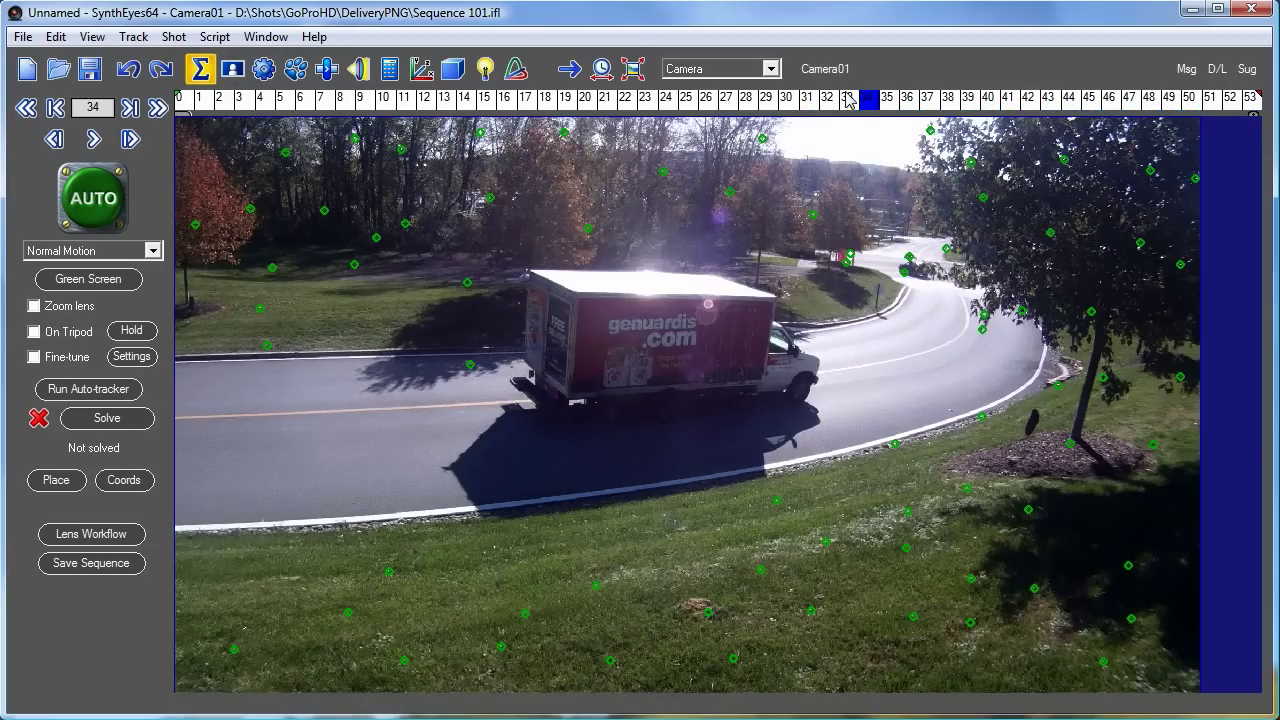
pyautogui.moveTo(871, 97); pyautogui.dragTo(143, 245)
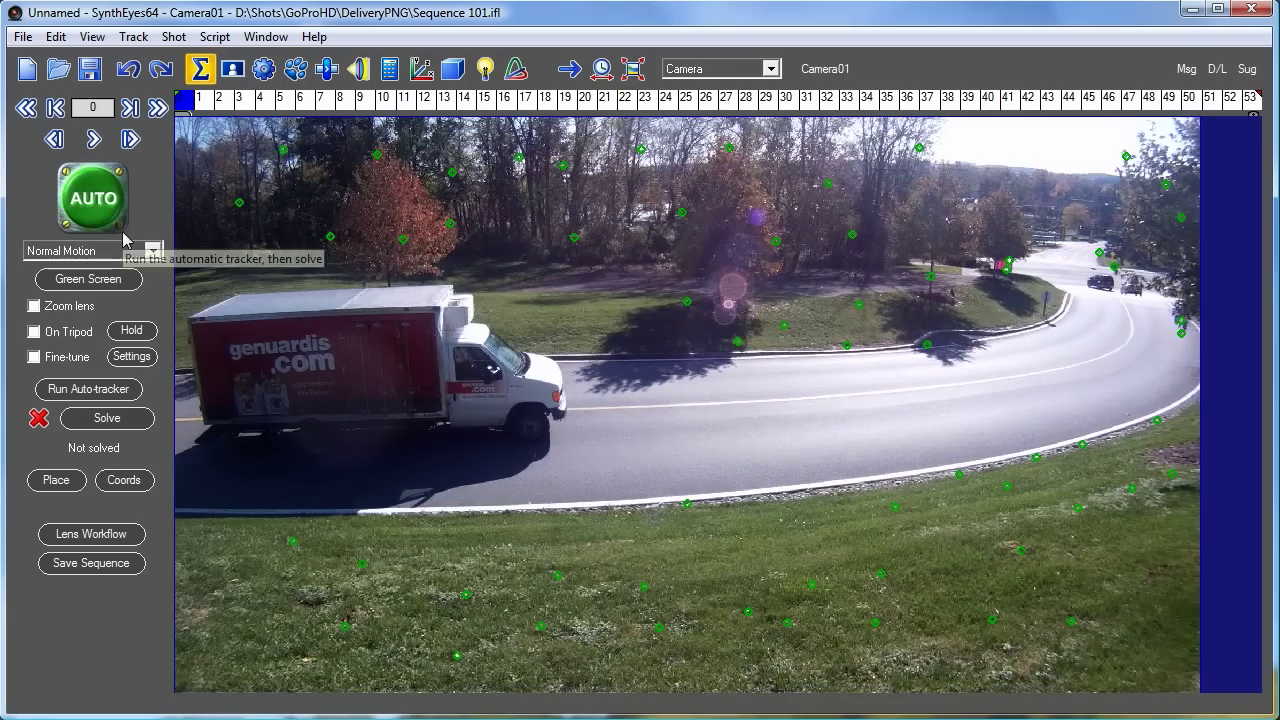
pyautogui.click(105, 420)
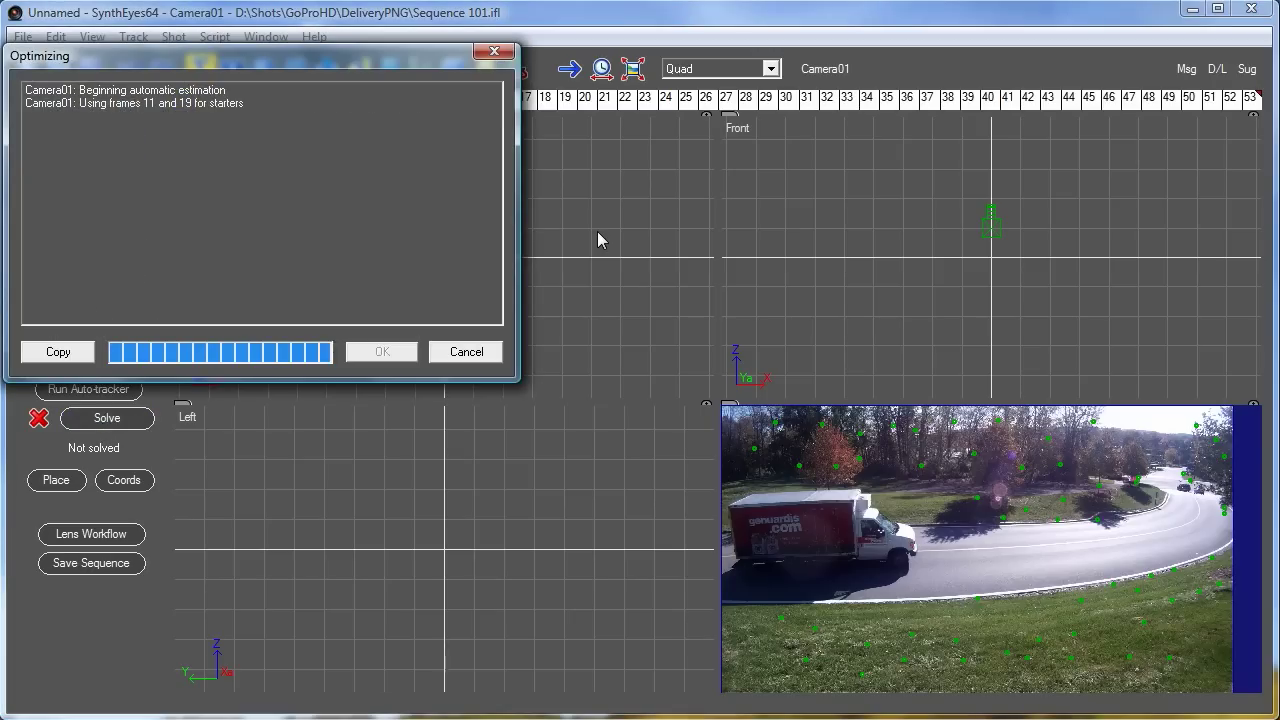
pyautogui.click(404, 355)
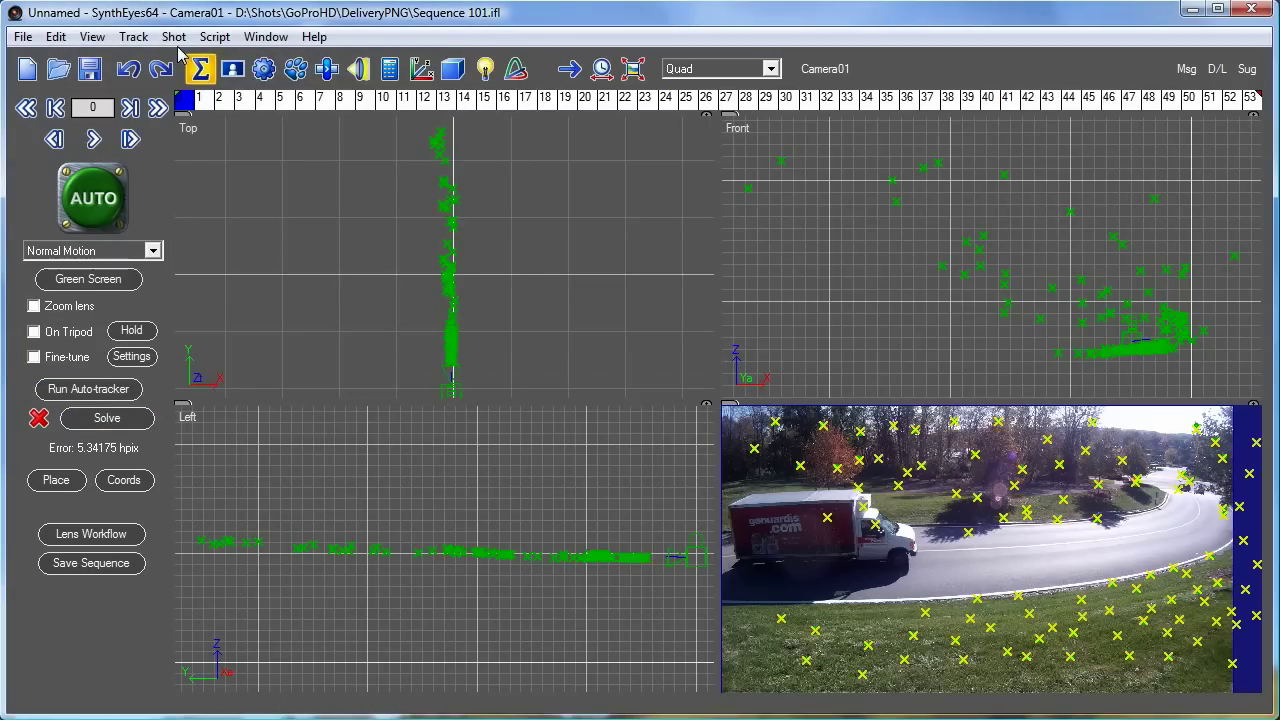
# Step: Preview the high-error trackers with Clean Up Trackers and scrub through the solved shot to examine the tracker fit
pyautogui.click(133, 36)
pyautogui.click(170, 82)
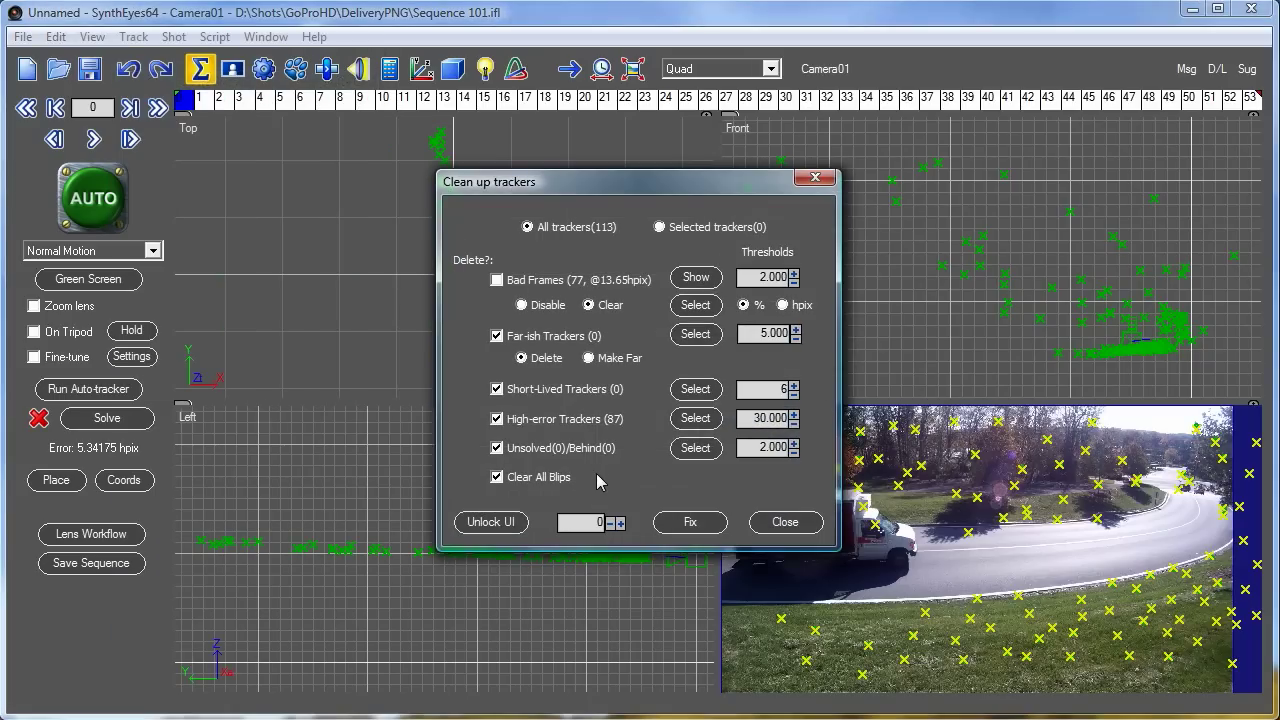
pyautogui.click(704, 420)
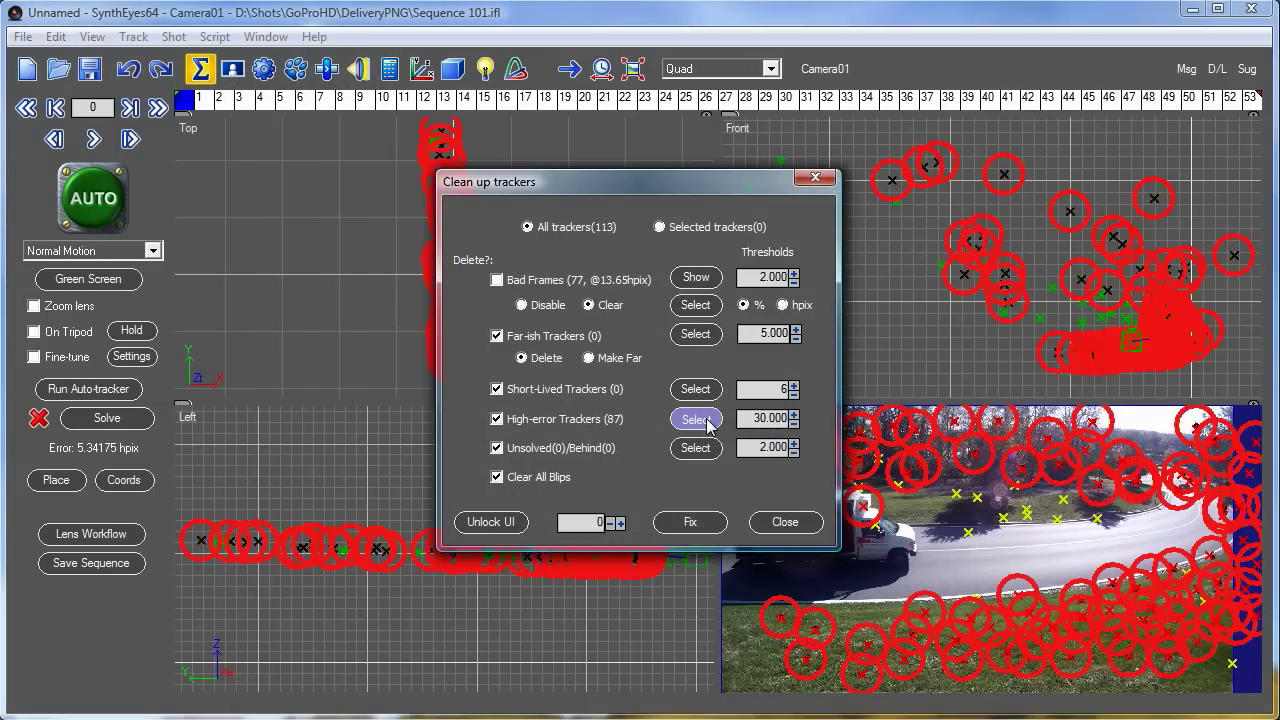
pyautogui.click(707, 420)
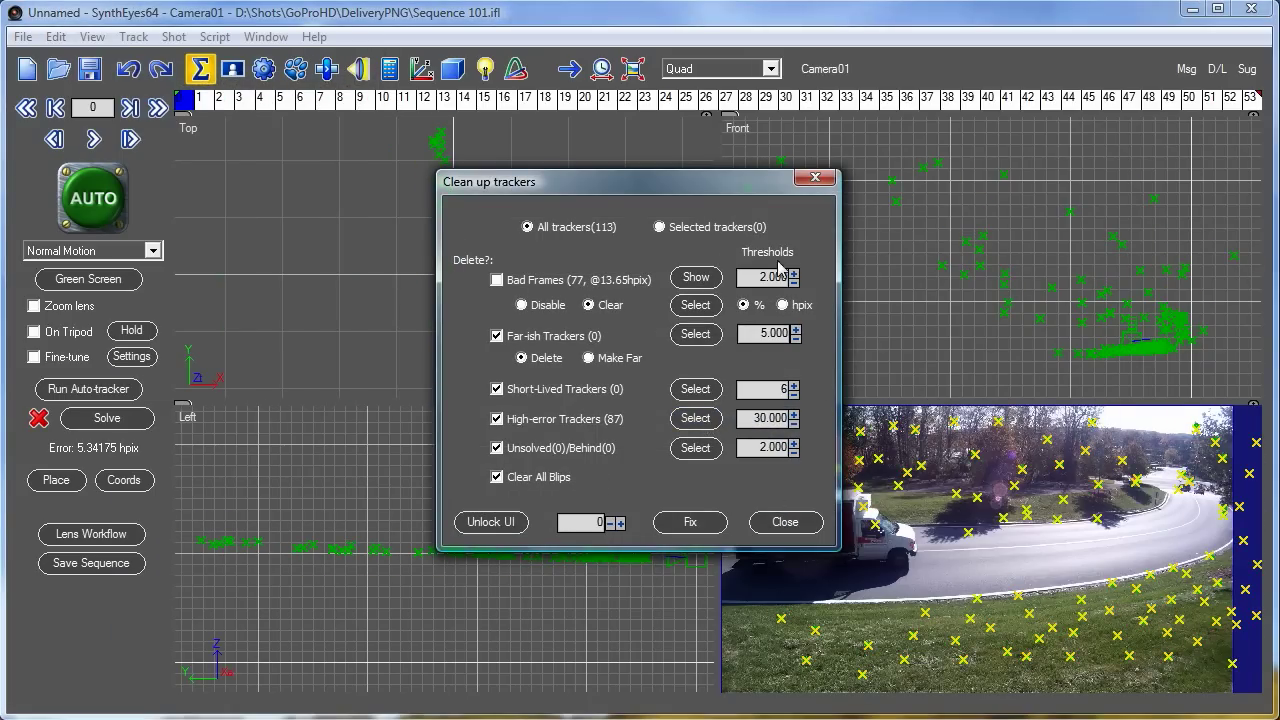
pyautogui.click(813, 180)
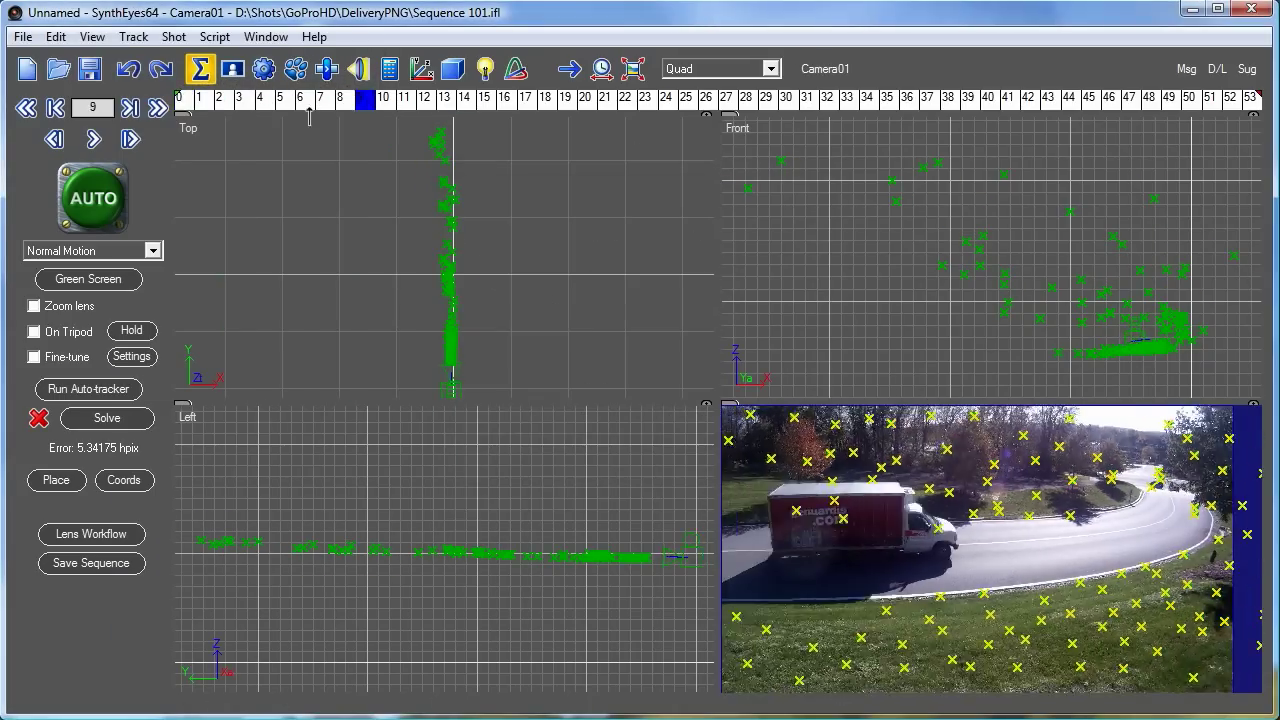
pyautogui.moveTo(184, 119); pyautogui.dragTo(1255, 138)
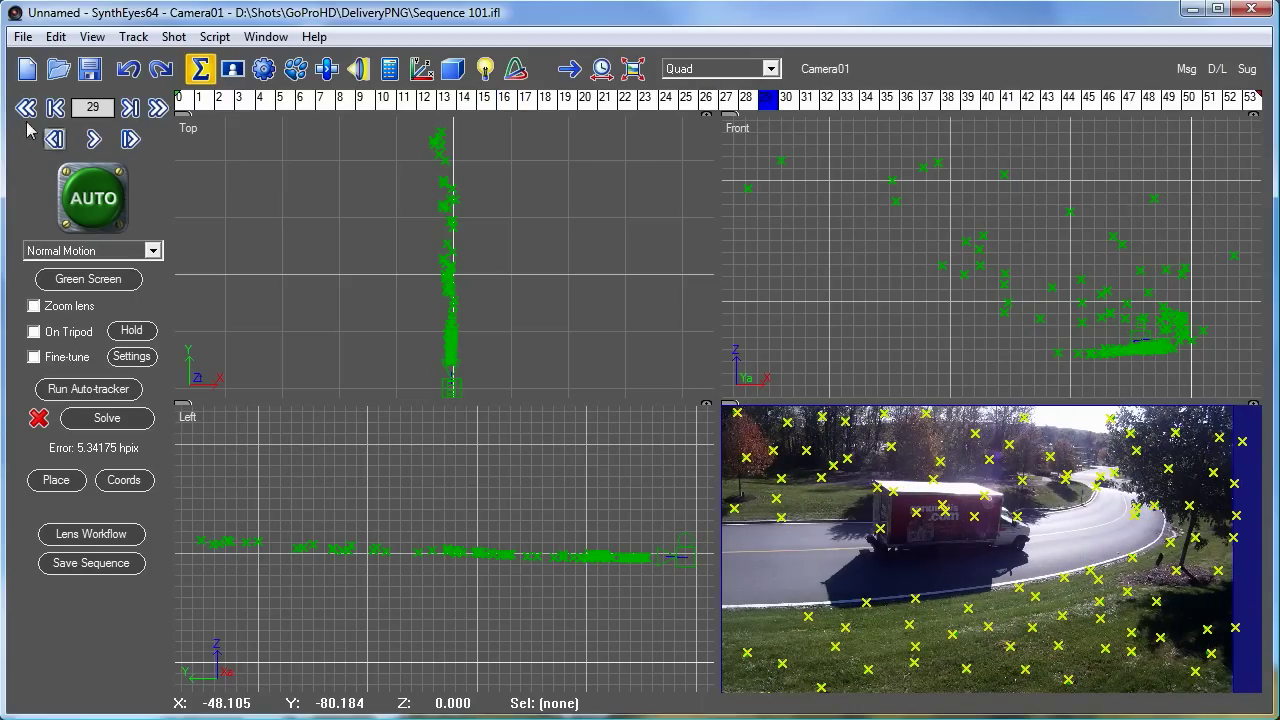
# Step: Start a new scene without saving the current one
pyautogui.click(22, 37)
pyautogui.click(48, 58)
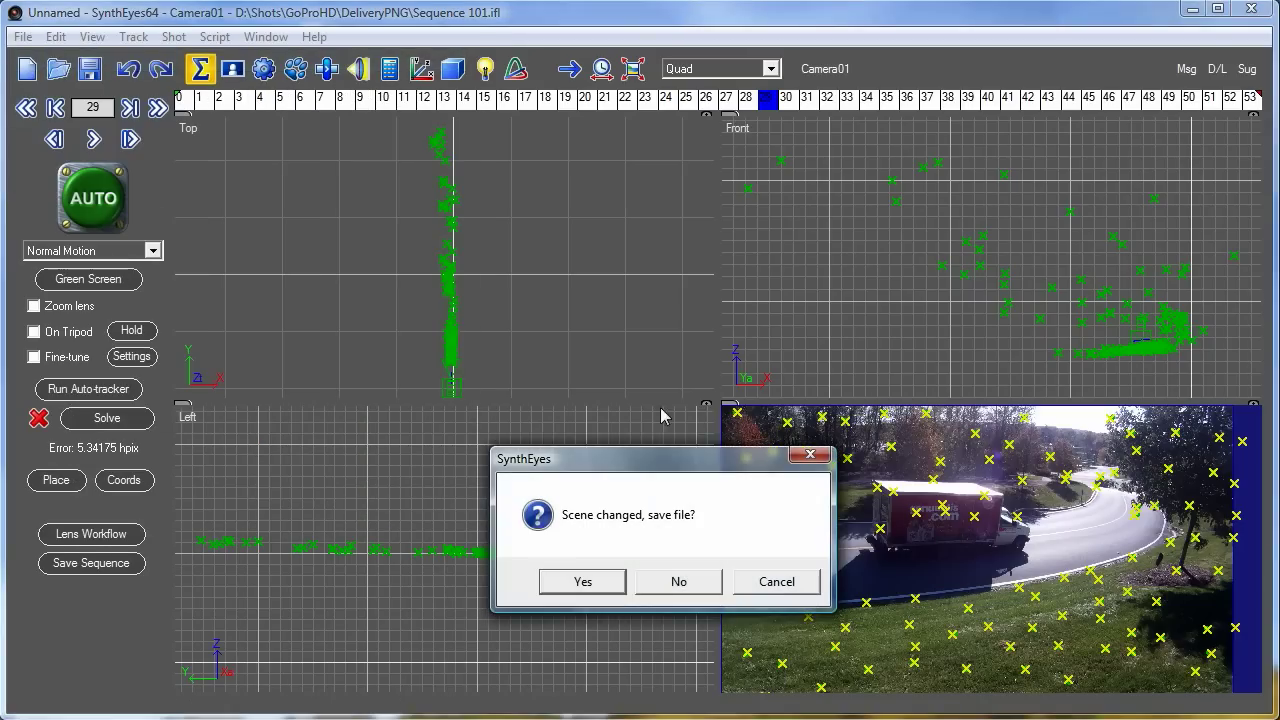
pyautogui.click(677, 584)
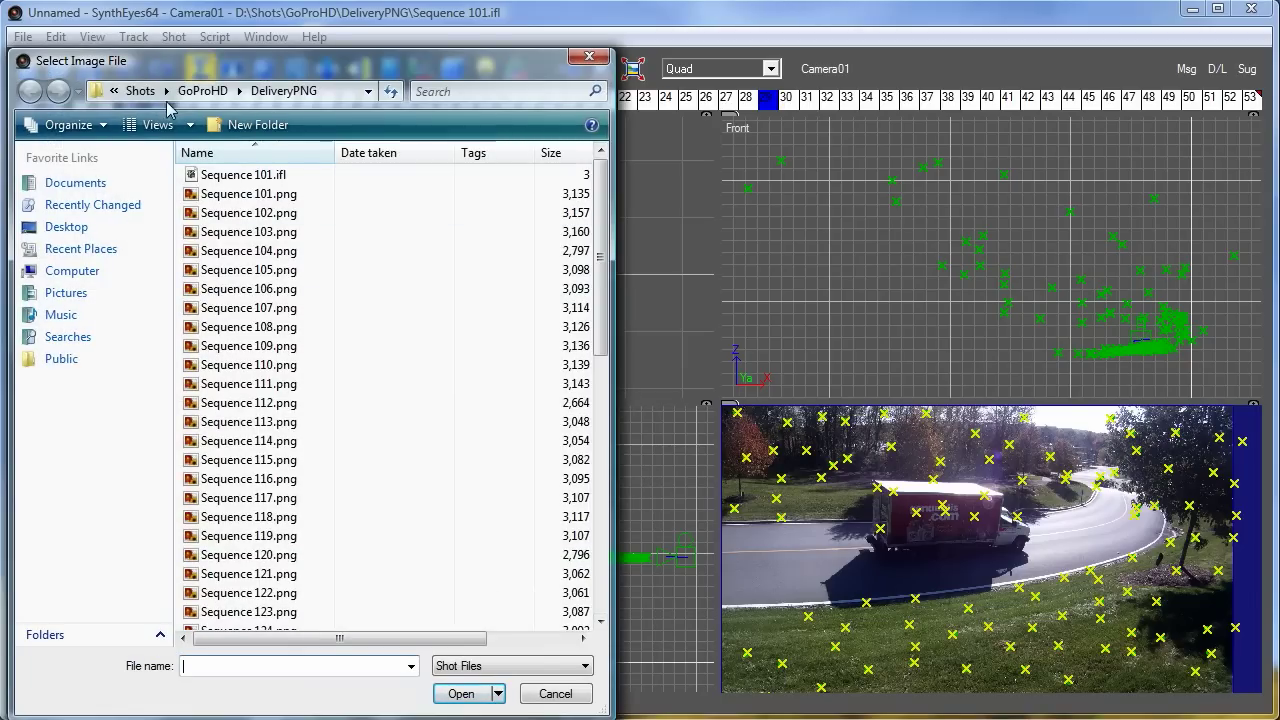
# Step: Load r5calib001.ifl from the GoProHD LensCalRef CalibR5 folder as the shot, keeping the default shot settings
pyautogui.click(202, 90)
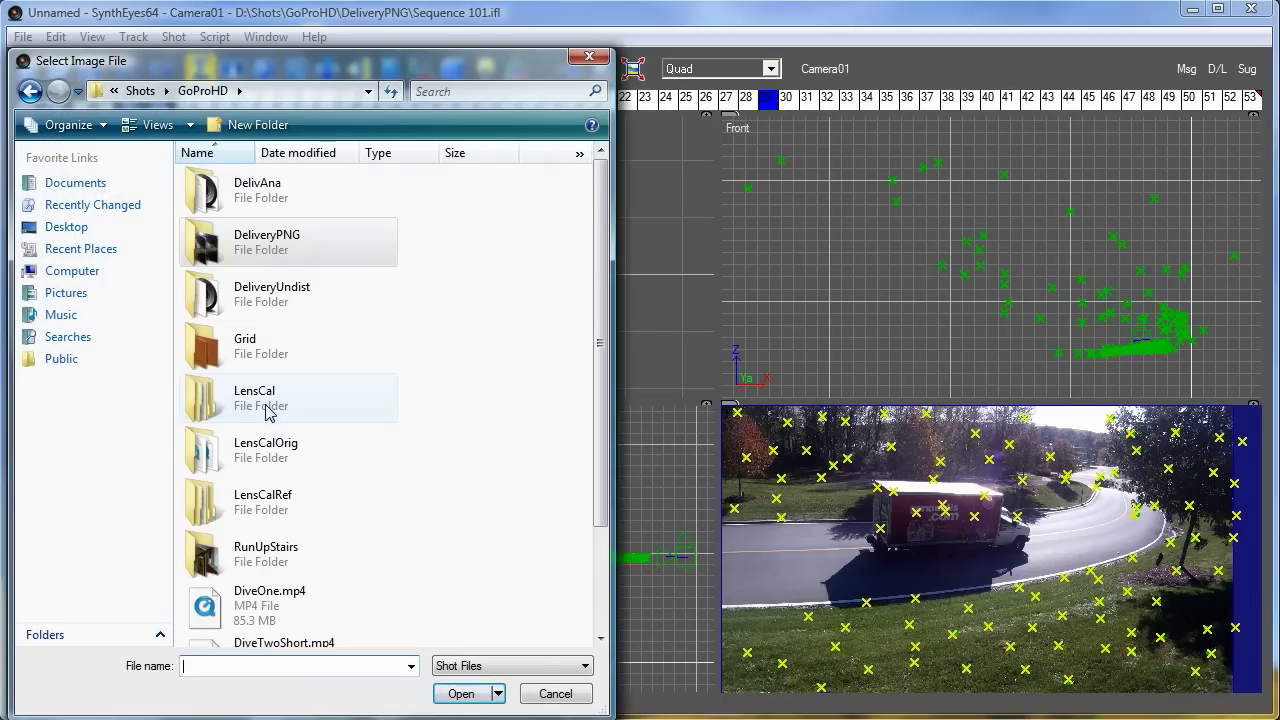
pyautogui.doubleClick(252, 505)
pyautogui.doubleClick(222, 213)
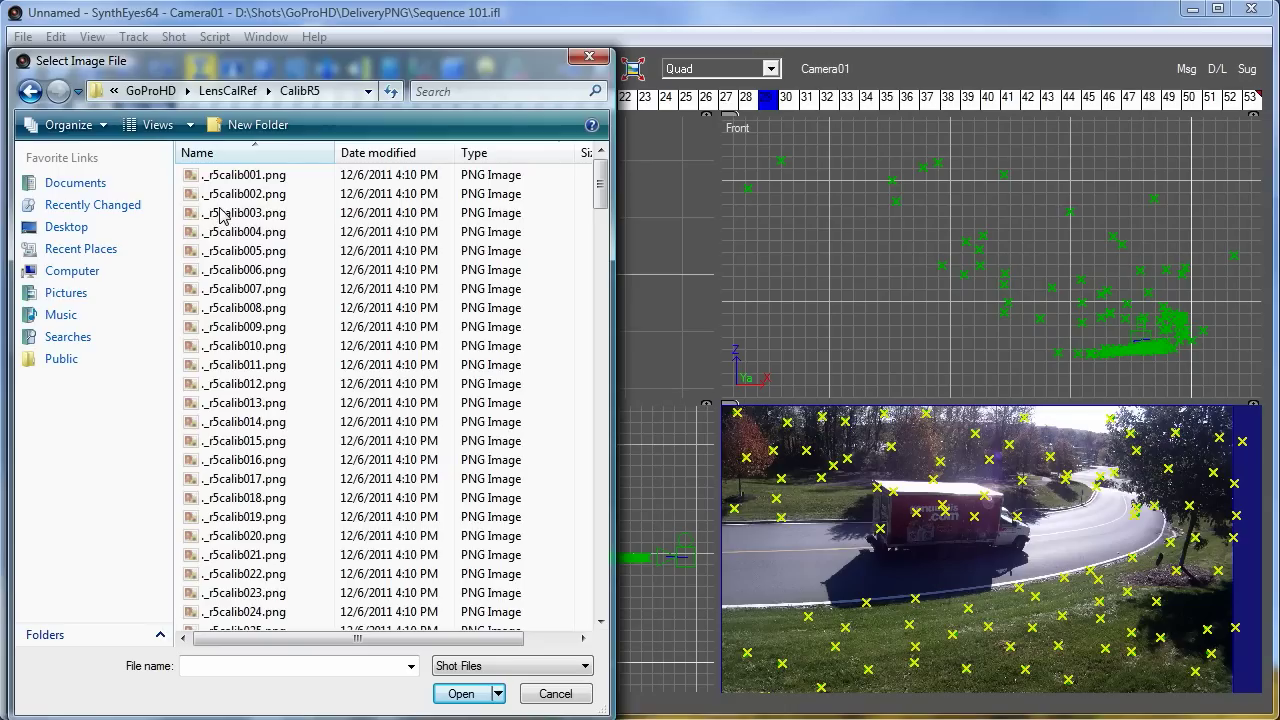
pyautogui.moveTo(600, 193); pyautogui.dragTo(599, 397)
pyautogui.click(237, 290)
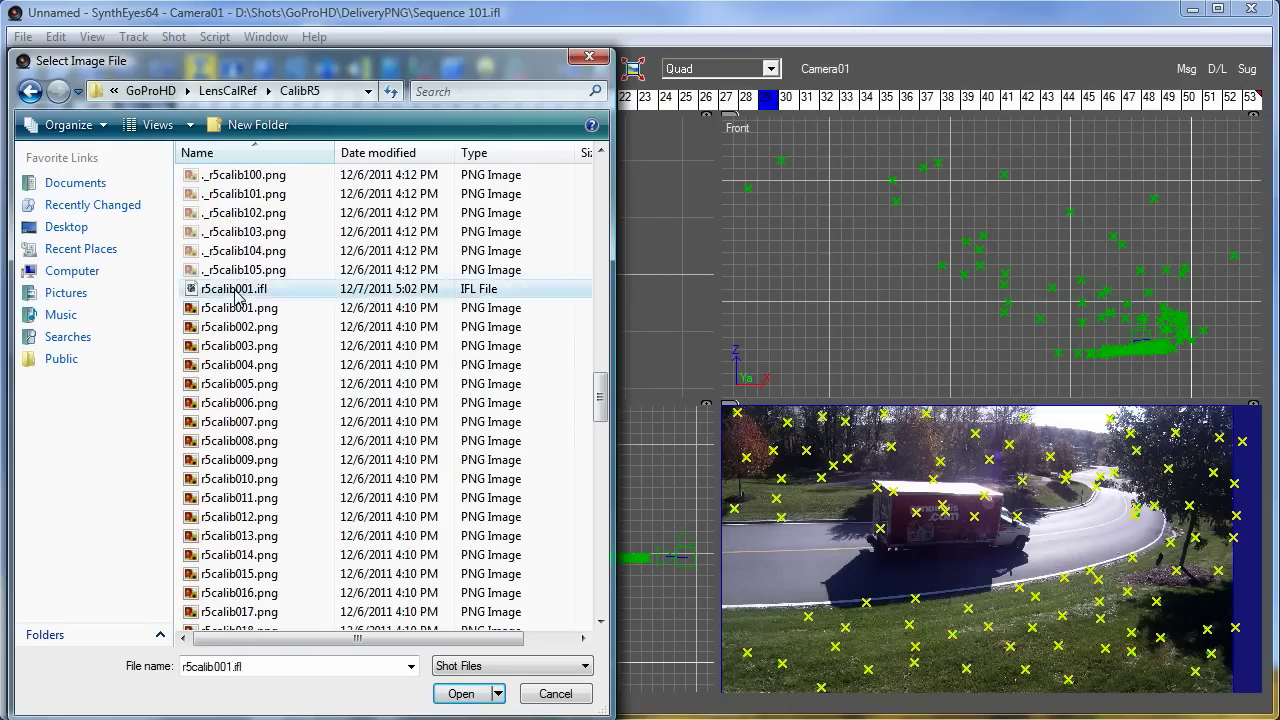
pyautogui.doubleClick(237, 290)
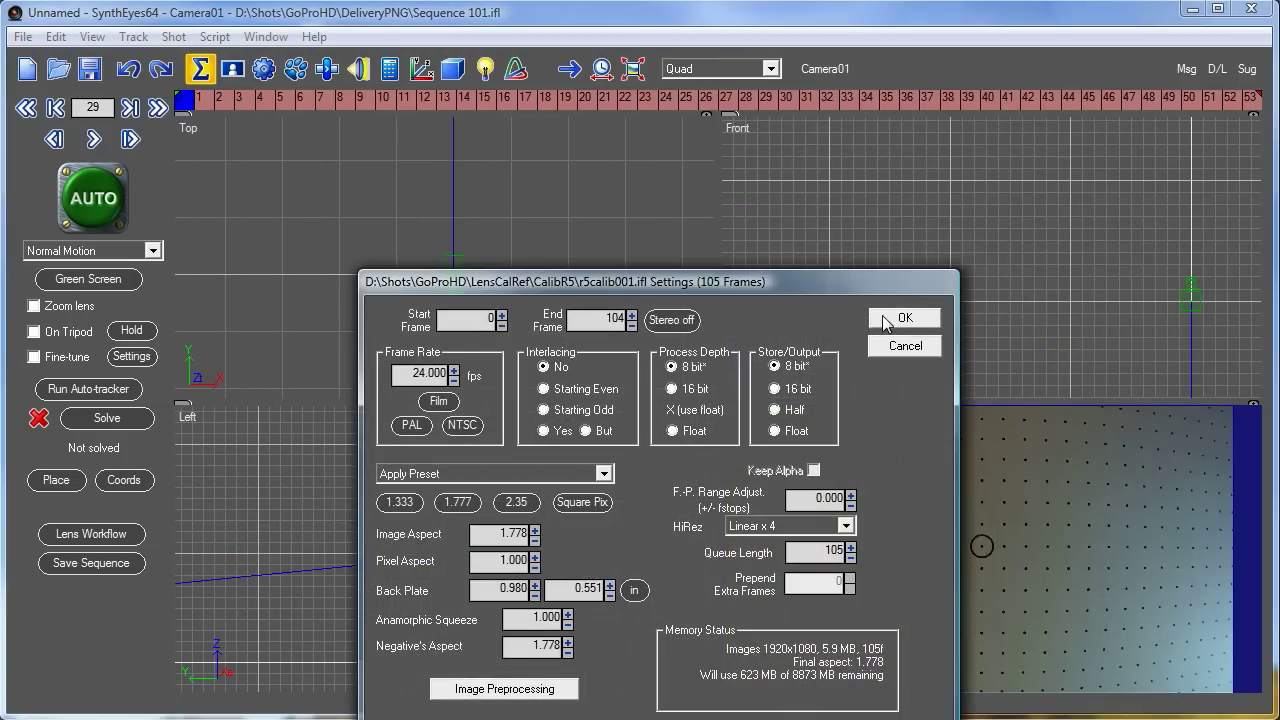
pyautogui.click(902, 318)
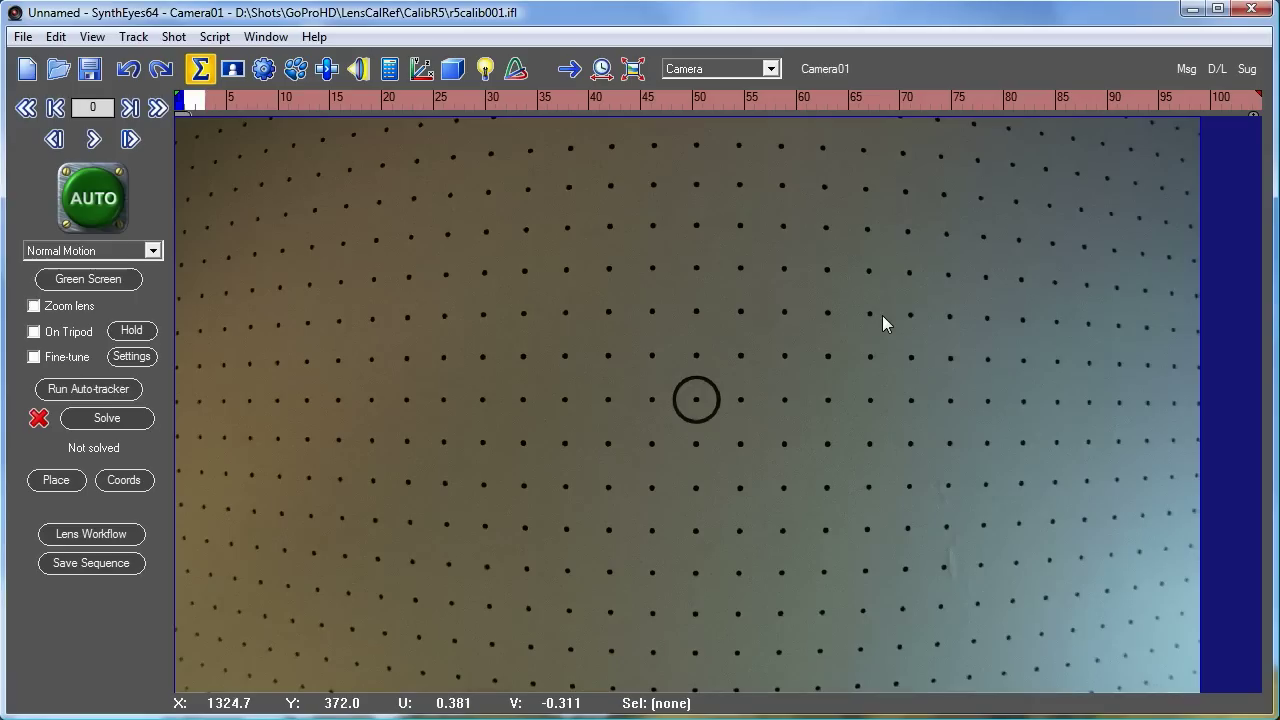
# Step: Create lens grid trackers on the dot grid, track them through to frame 104, select them all and return to frame 0
pyautogui.click(173, 37)
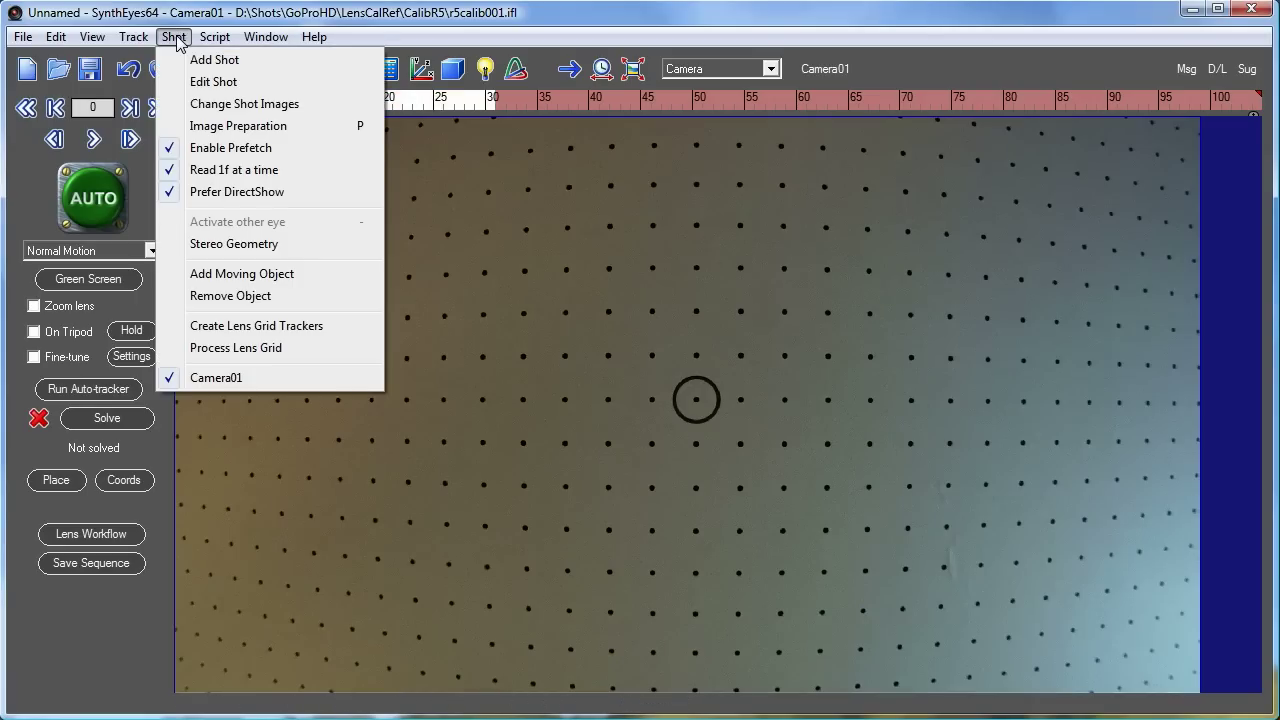
pyautogui.click(232, 327)
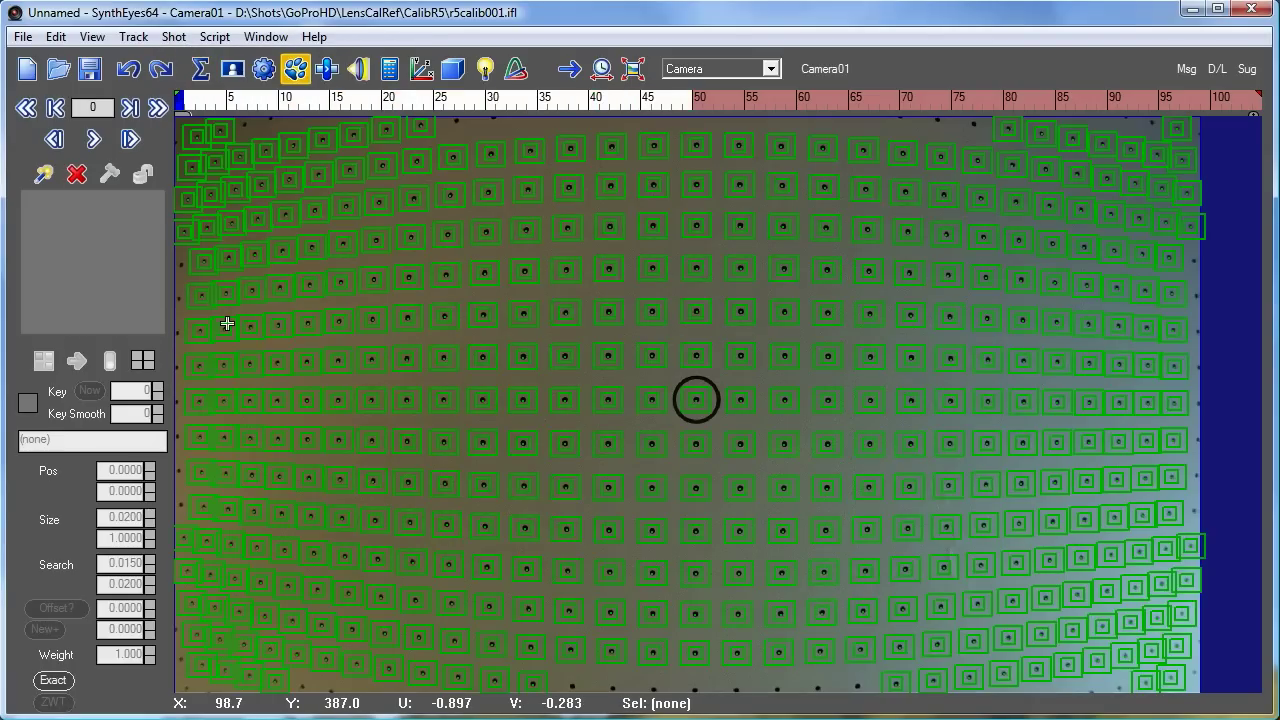
pyautogui.click(93, 139)
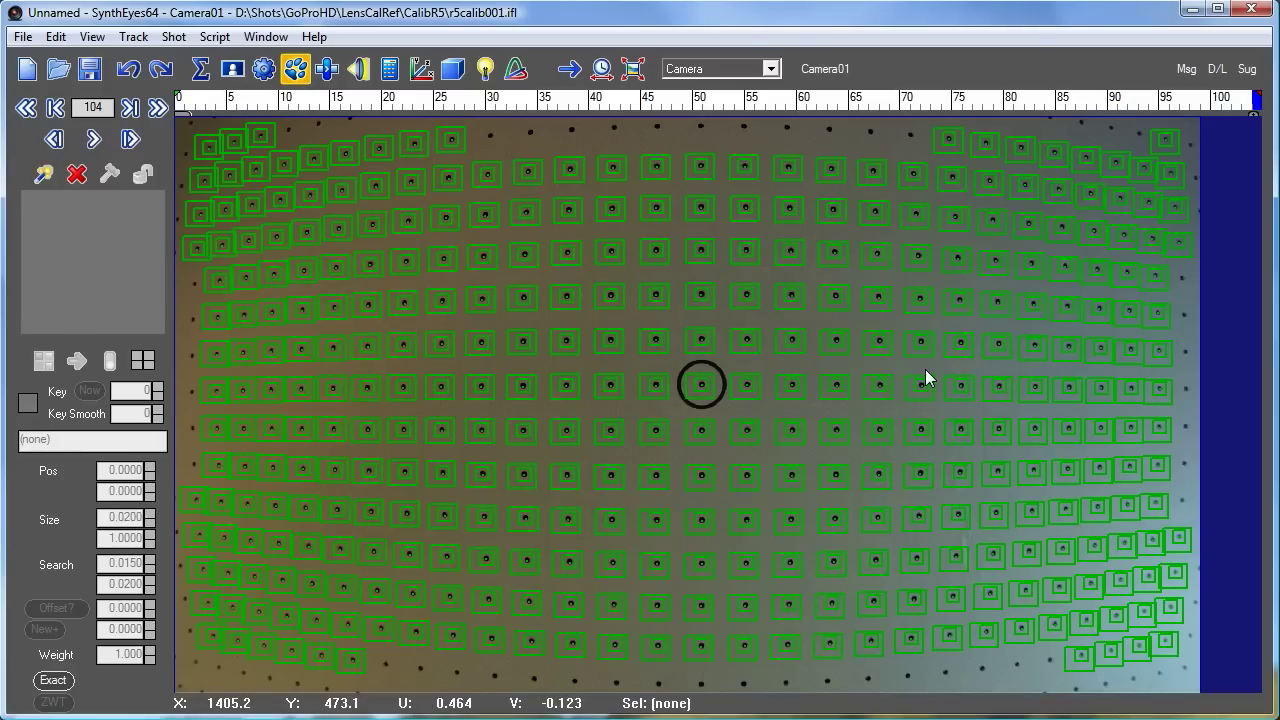
pyautogui.hotkey('ctrl', 'a')
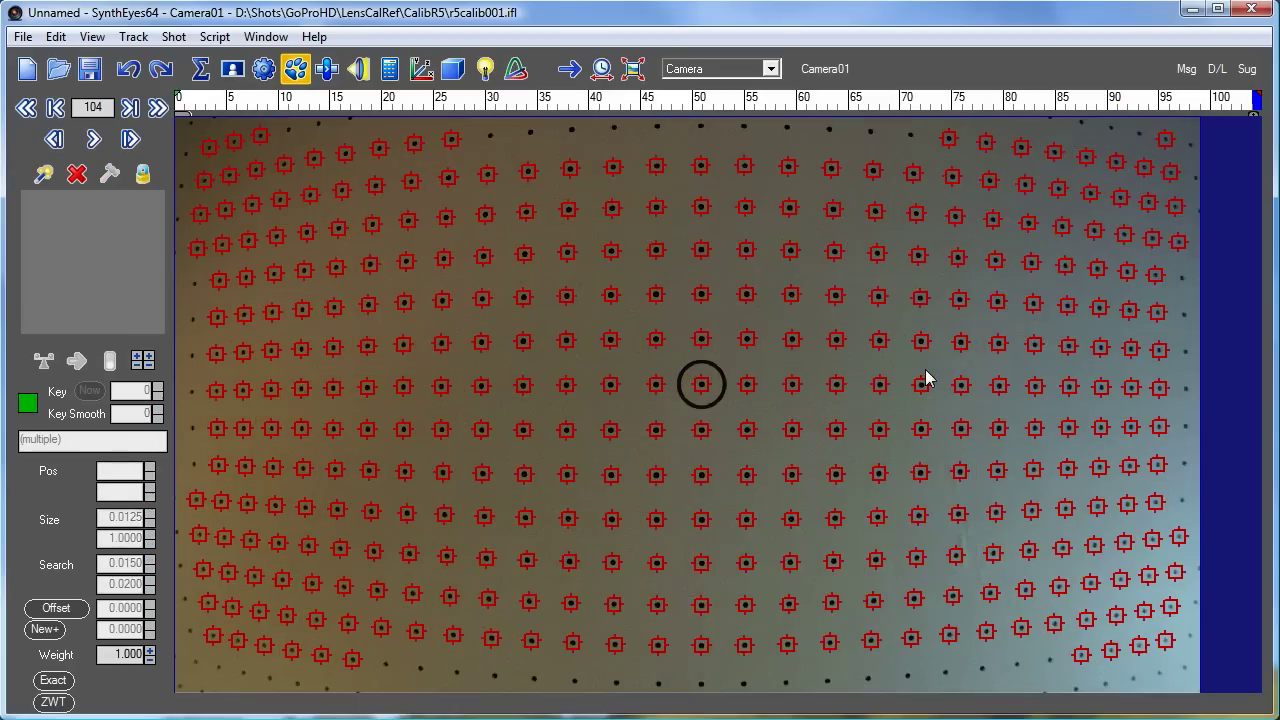
pyautogui.moveTo(1236, 105); pyautogui.dragTo(180, 128)
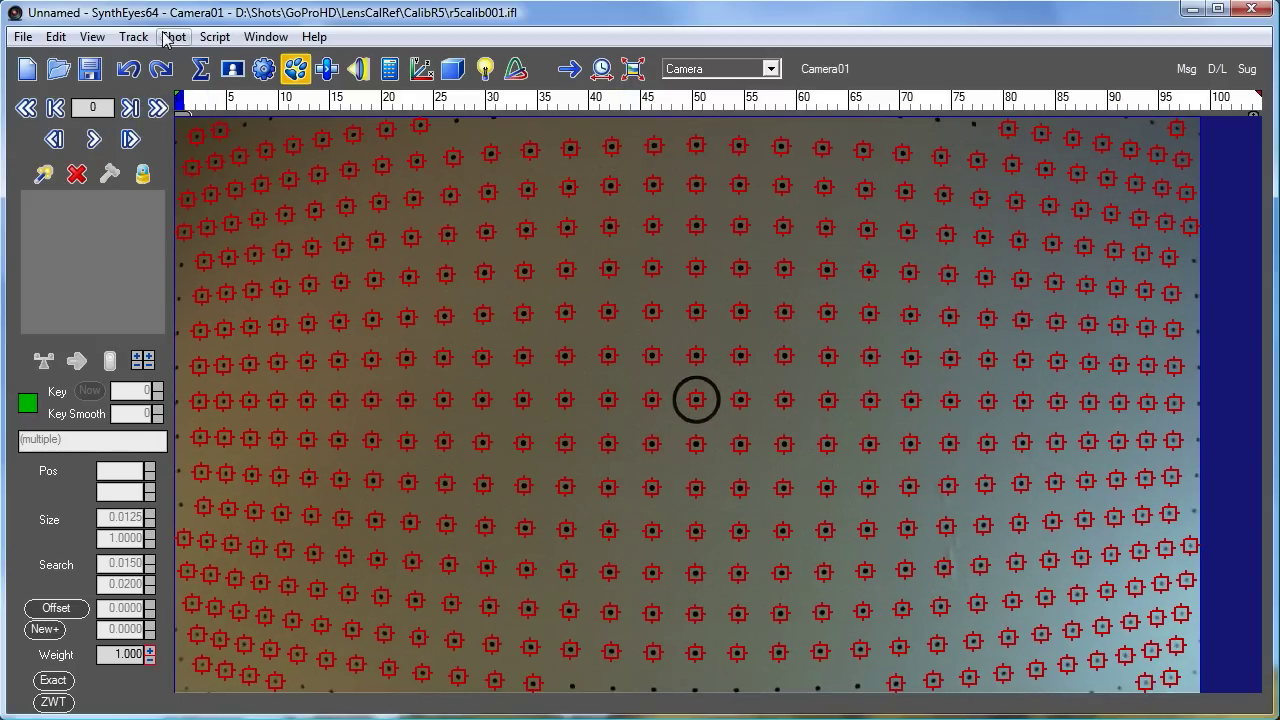
# Step: Process the lens grid using the one-pass workflow, higher-order fitting and lens center calculation
pyautogui.click(172, 37)
pyautogui.click(204, 345)
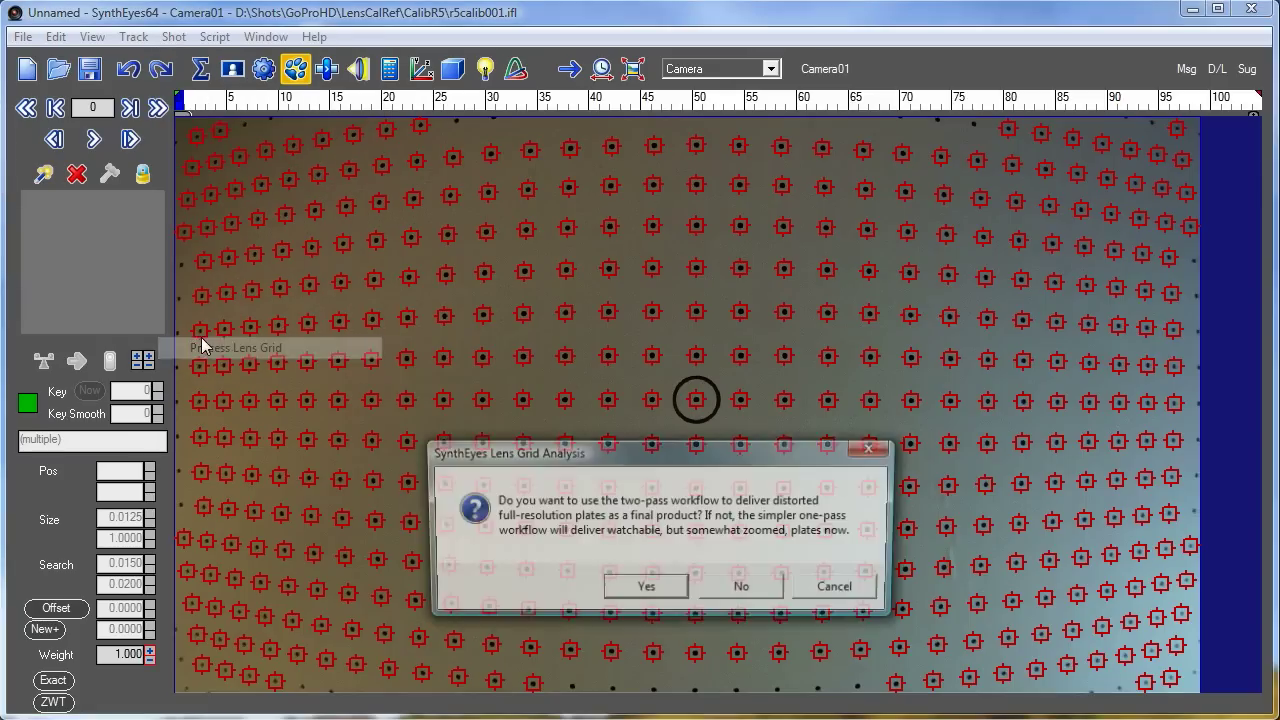
pyautogui.click(726, 592)
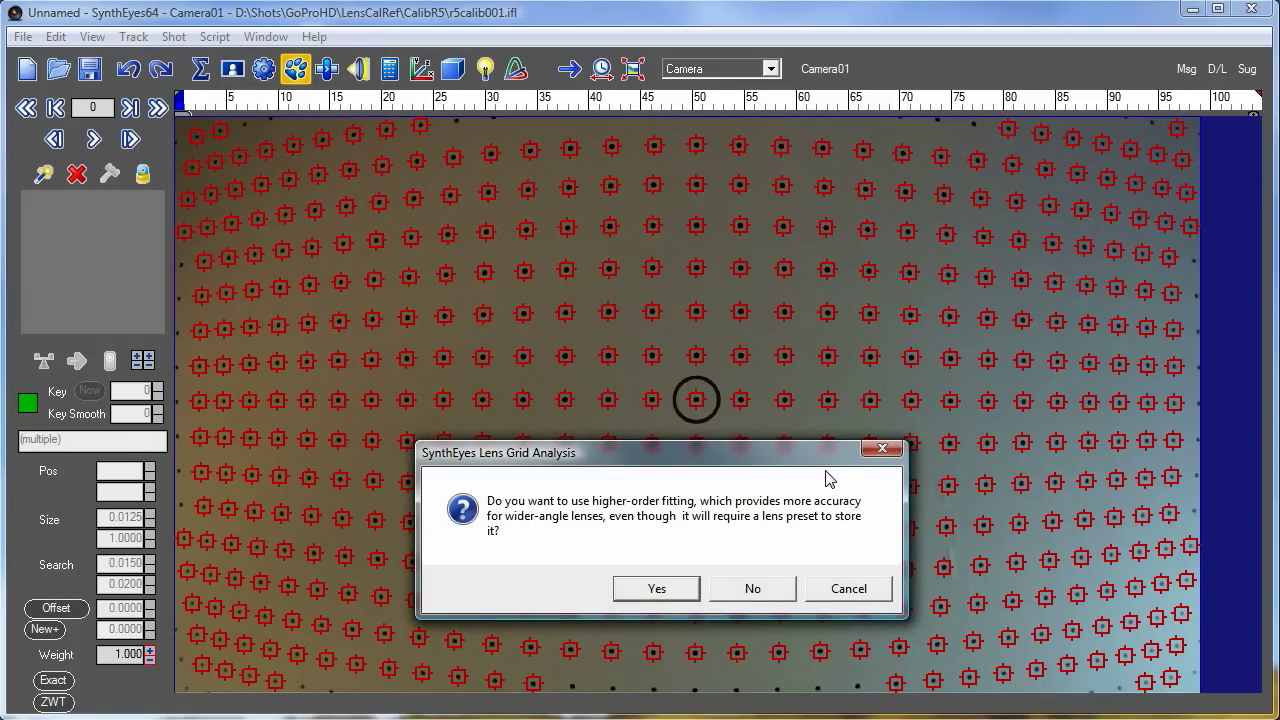
pyautogui.click(654, 590)
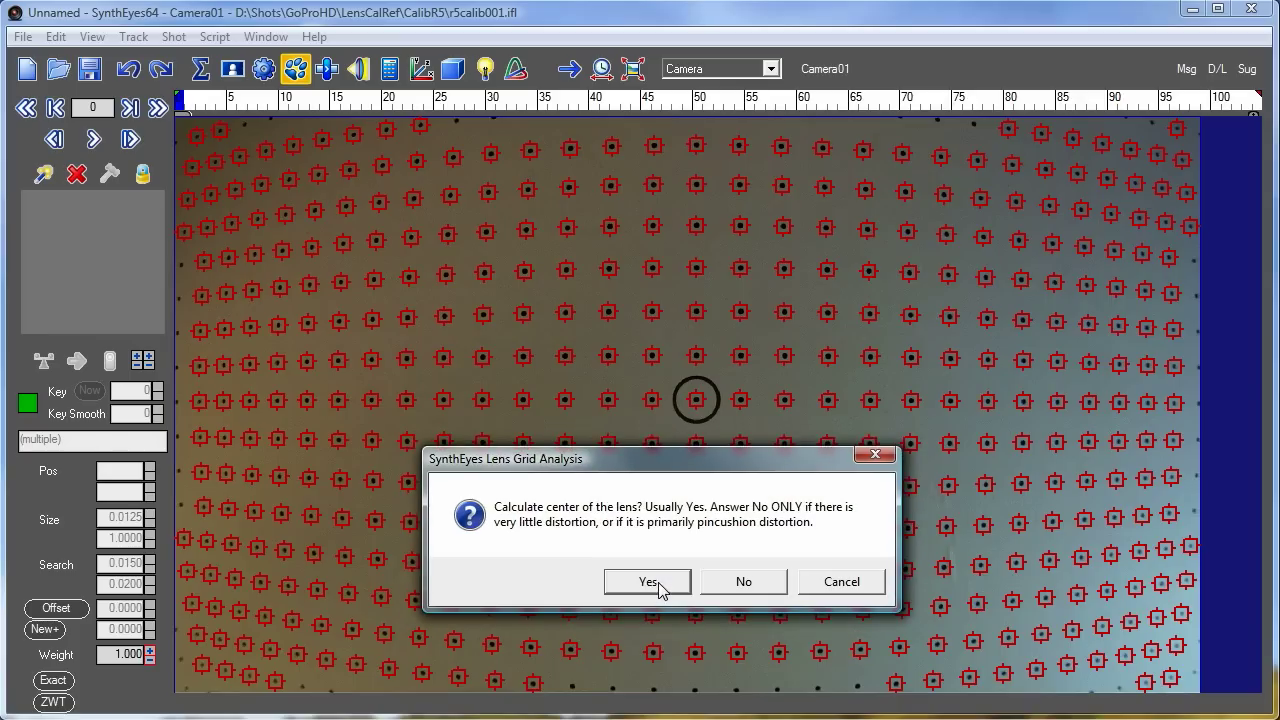
pyautogui.click(647, 584)
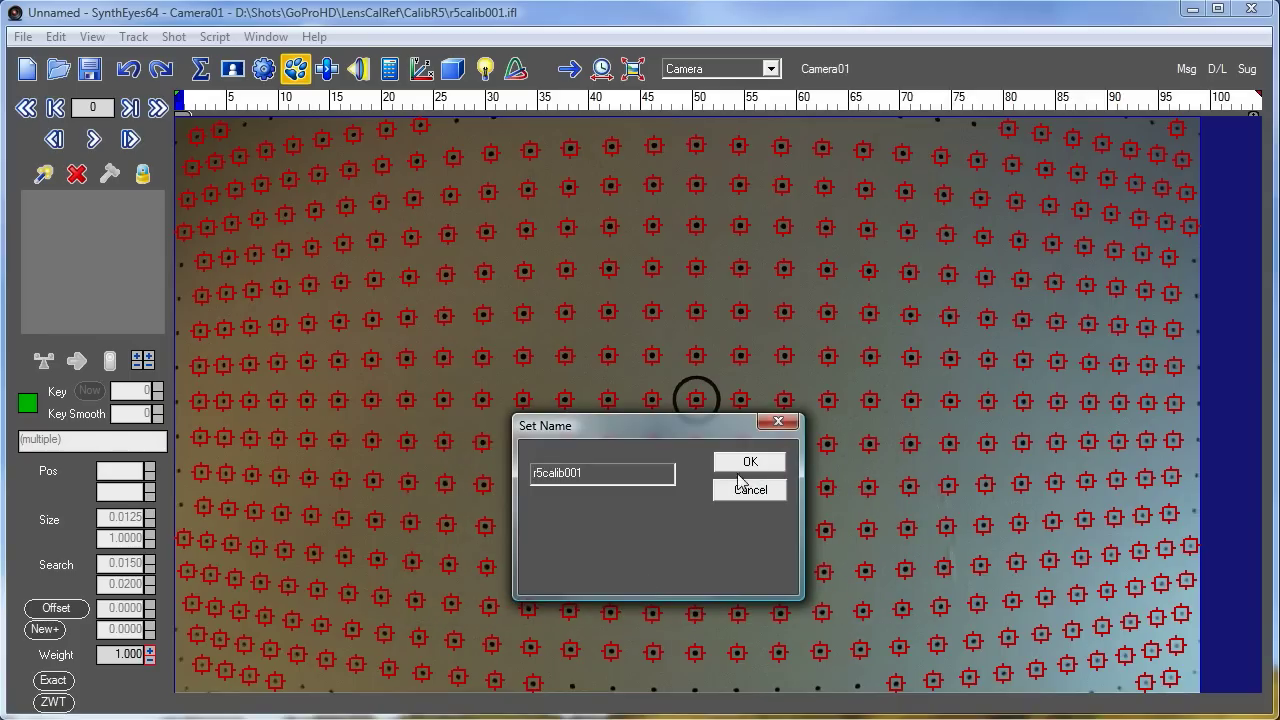
# Step: Name the lens preset r5onePass, save it as r5onePass.lni in the LensGrid folder and finish the grid analysis
pyautogui.doubleClick(627, 478)
pyautogui.write('r5onePass')
pyautogui.press('Return')
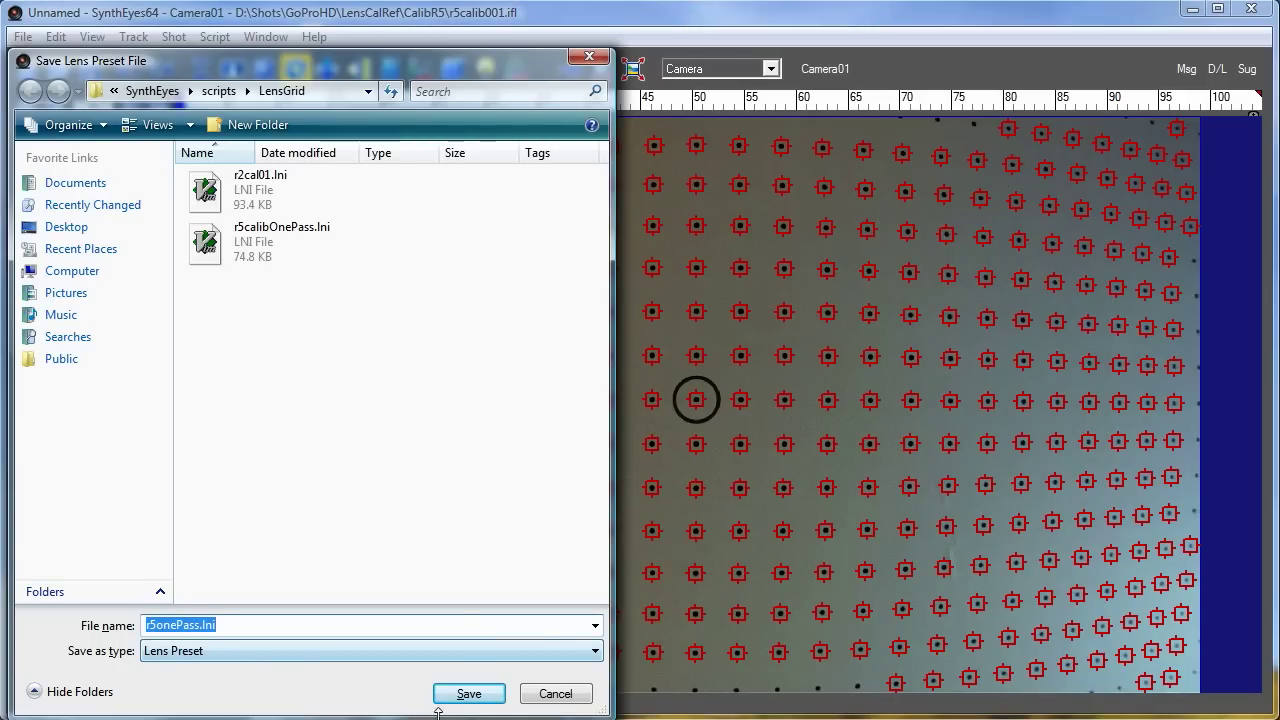
pyautogui.click(466, 694)
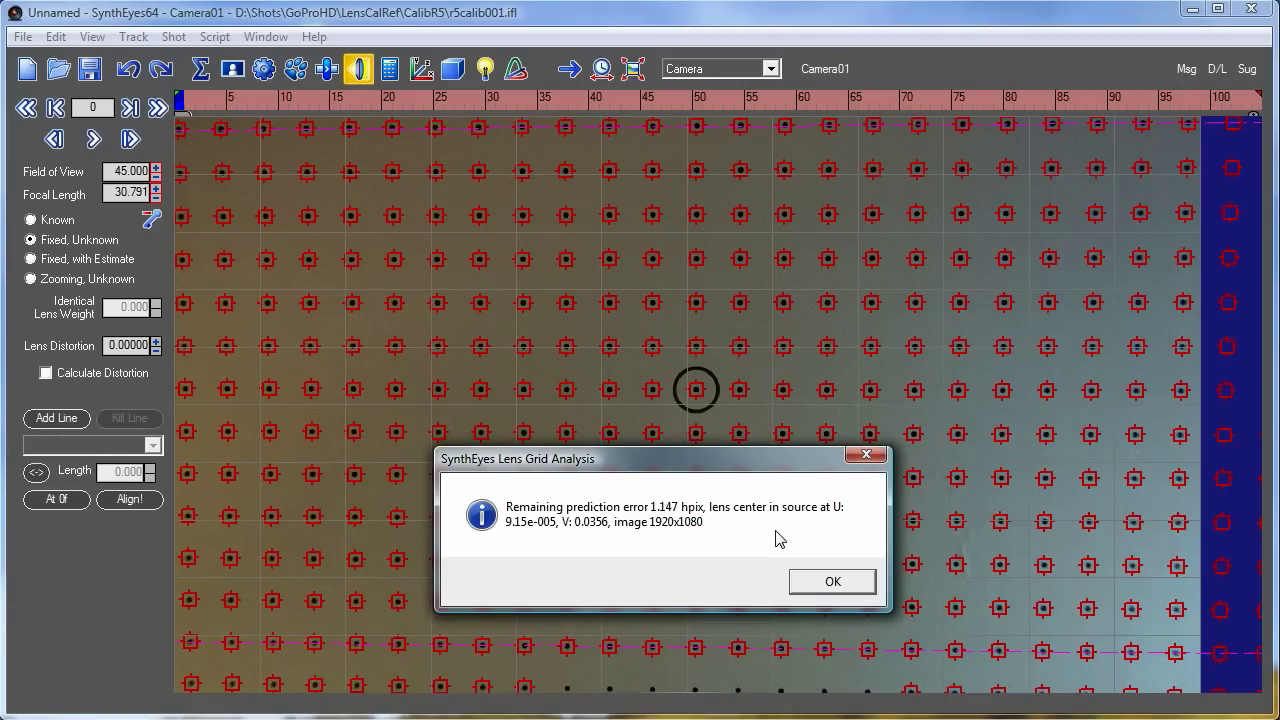
pyautogui.click(834, 583)
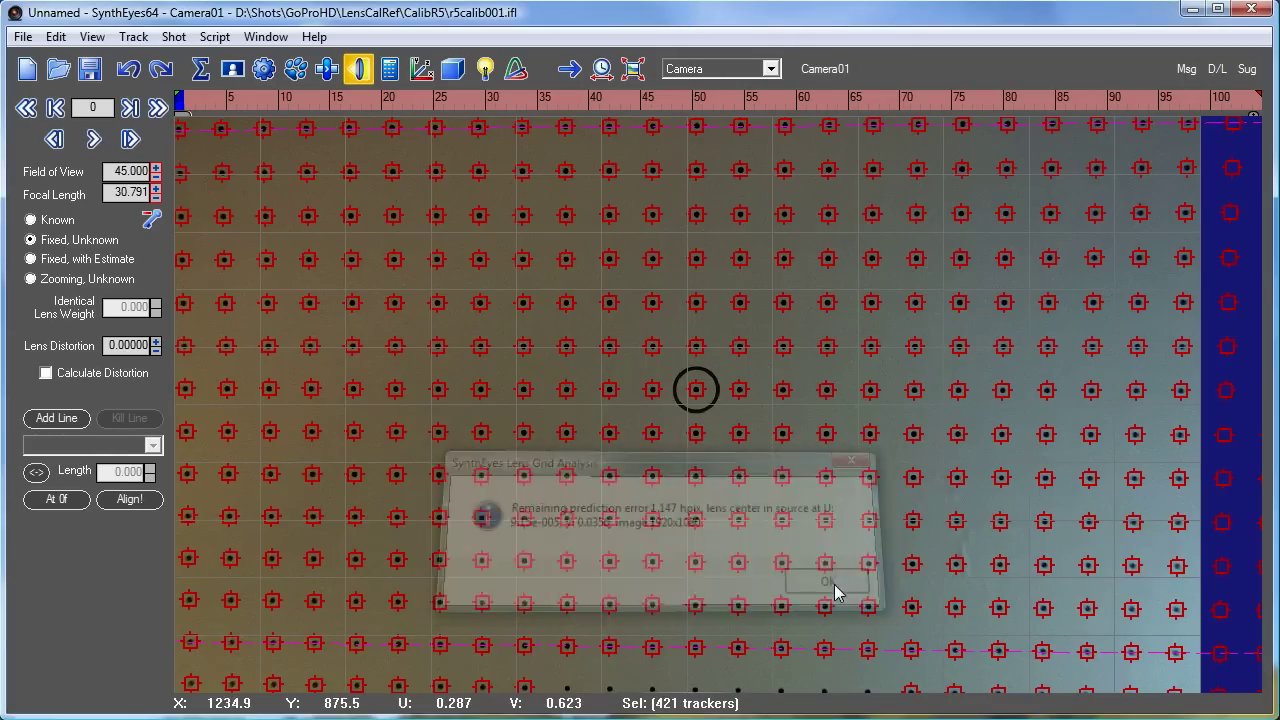
# Step: Scrub through the undistorted grid shot to examine how straight the dot rows are
pyautogui.moveTo(195, 106); pyautogui.dragTo(837, 180)
pyautogui.moveTo(1104, 168); pyautogui.dragTo(321, 141)
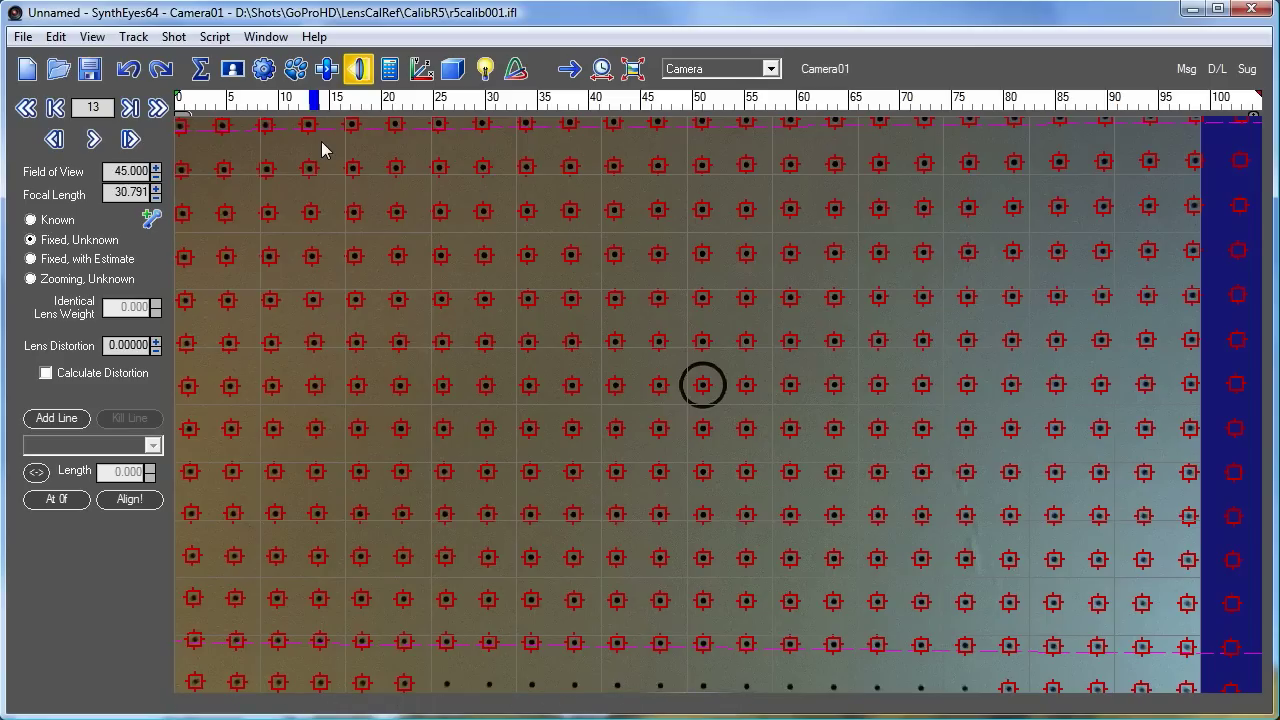
# Step: Delete all the lens grid trackers and scrub to frame 104 to view the bare undistorted dot grid
pyautogui.press('l')
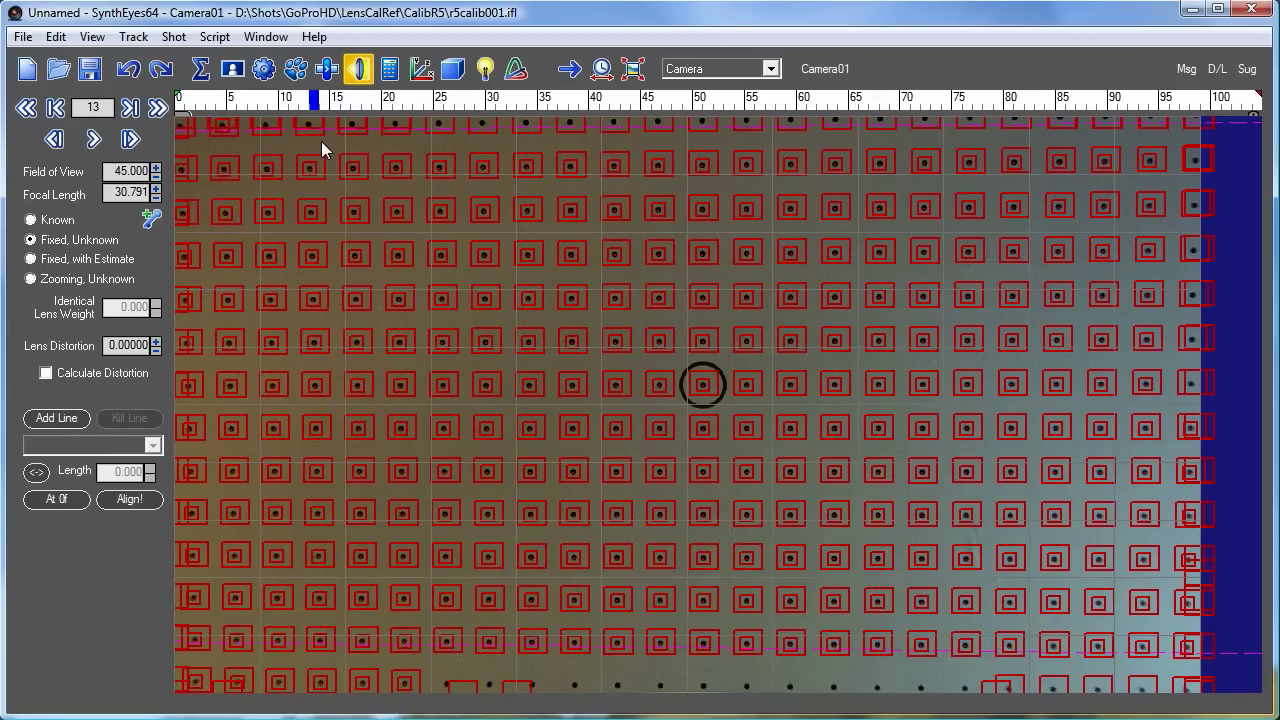
pyautogui.press('Delete')
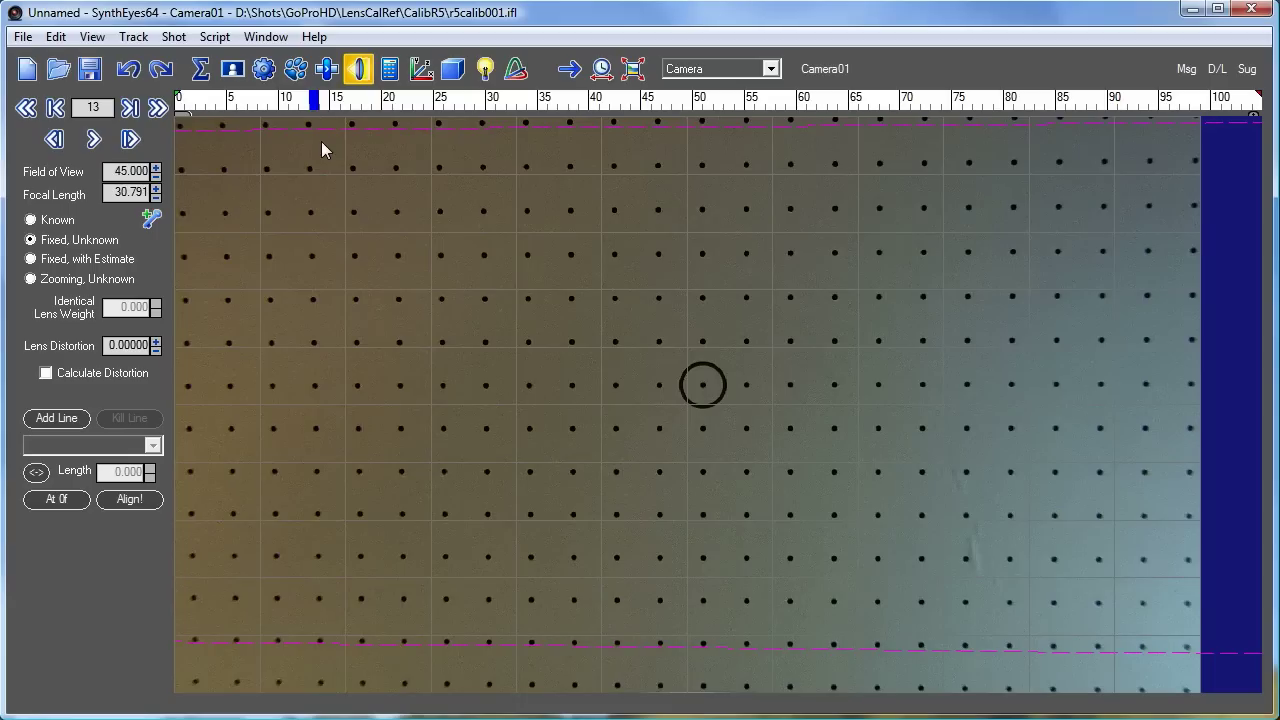
pyautogui.moveTo(313, 102)
pyautogui.mouseDown()
pyautogui.moveTo(190, 102)
pyautogui.moveTo(1257, 102)
pyautogui.mouseUp()
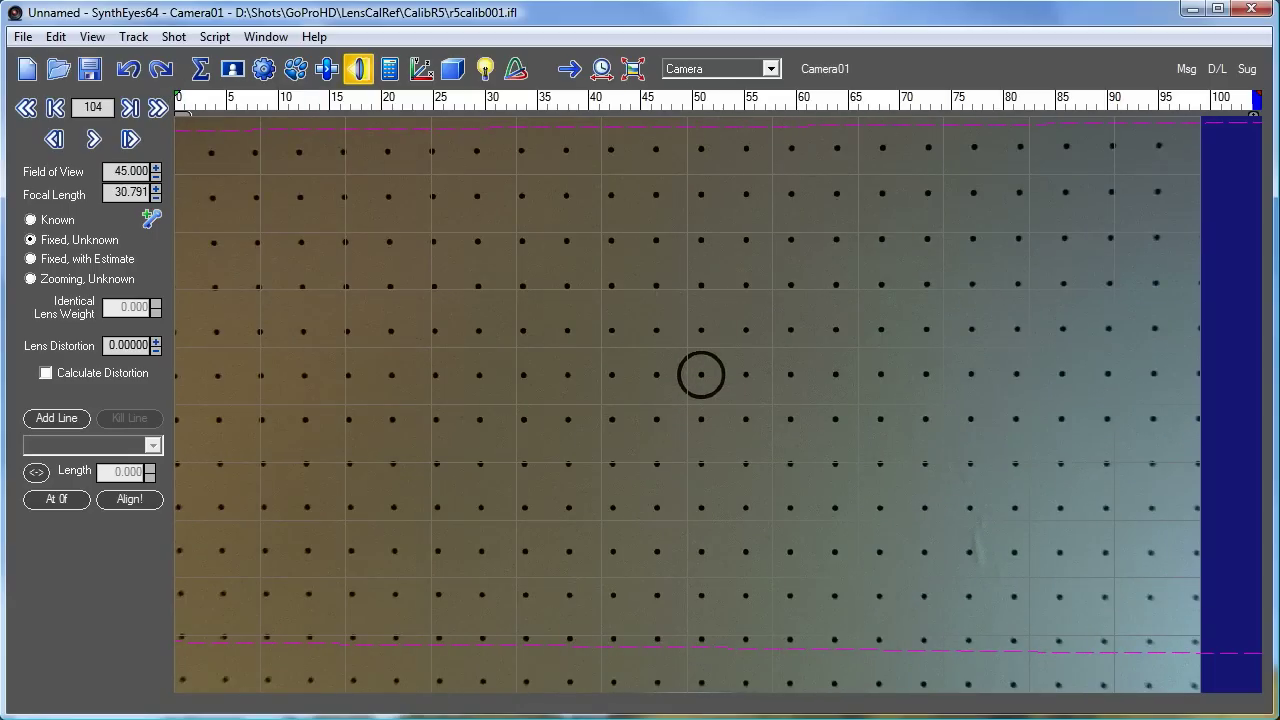
# Step: Save the scene as r5calibOnePass.sni in the CalibR5 folder, overwriting the existing file
pyautogui.click(22, 37)
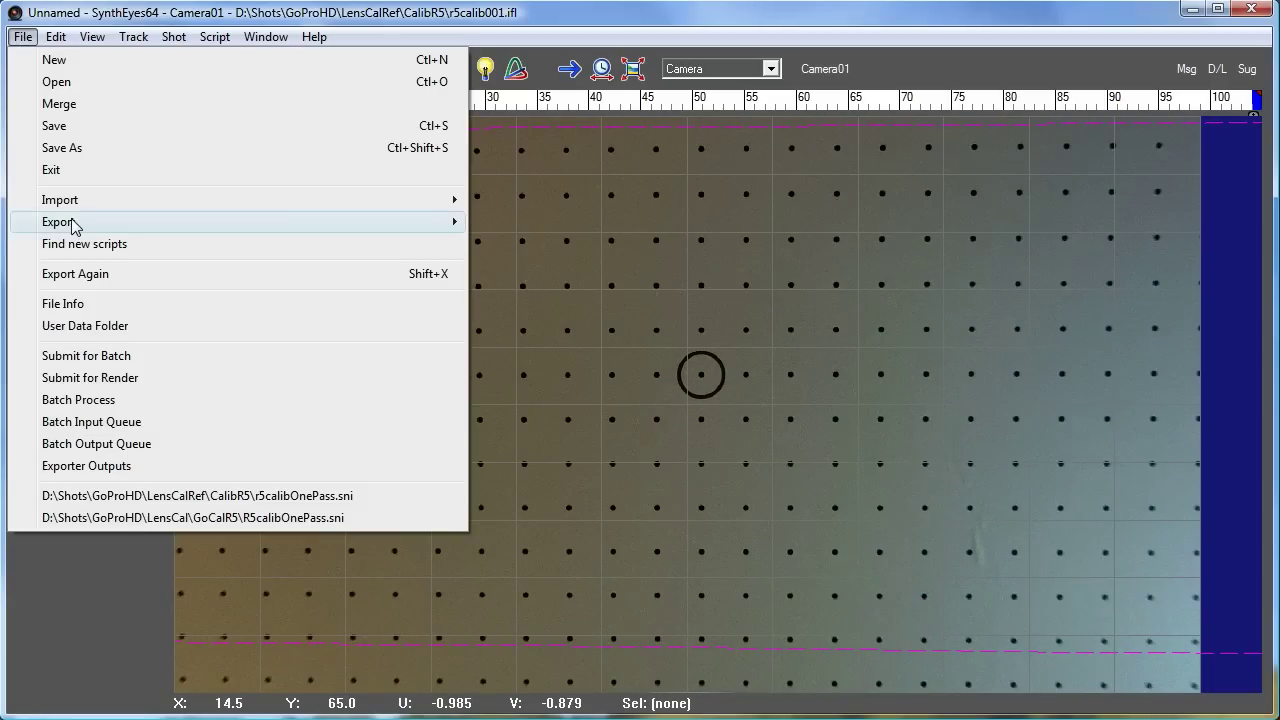
pyautogui.click(94, 151)
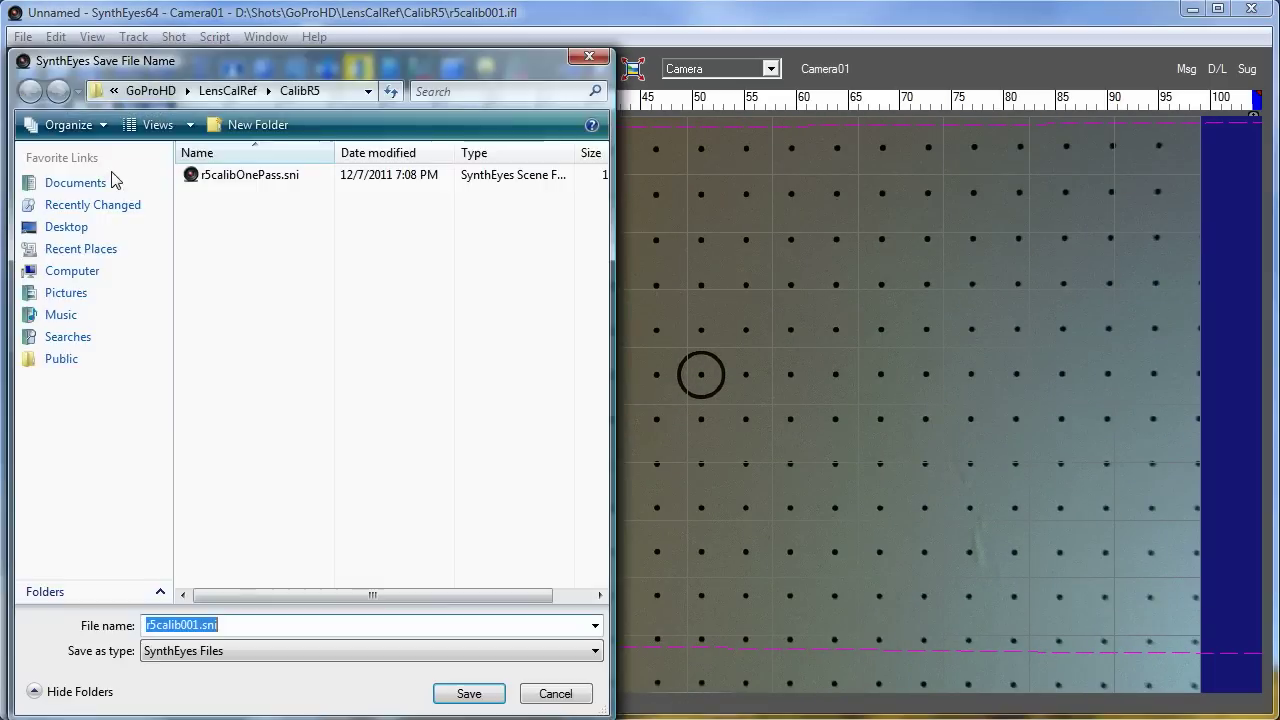
pyautogui.click(235, 178)
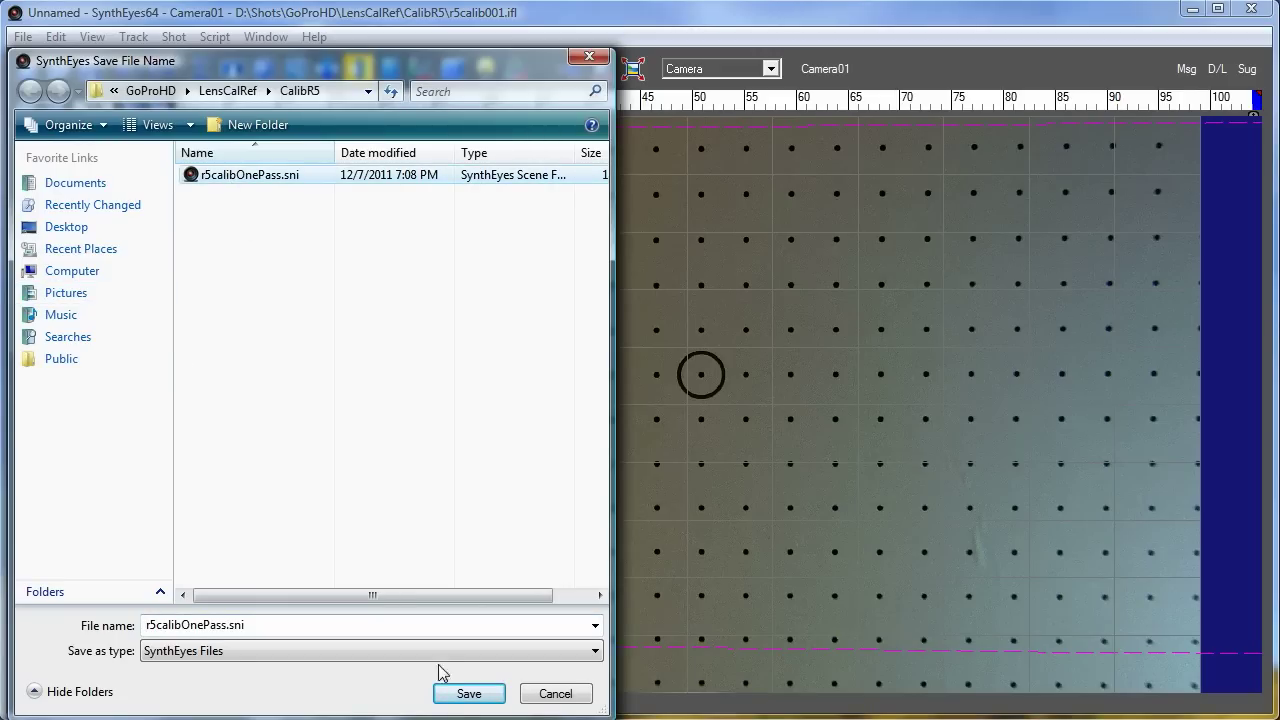
pyautogui.click(462, 692)
pyautogui.click(717, 526)
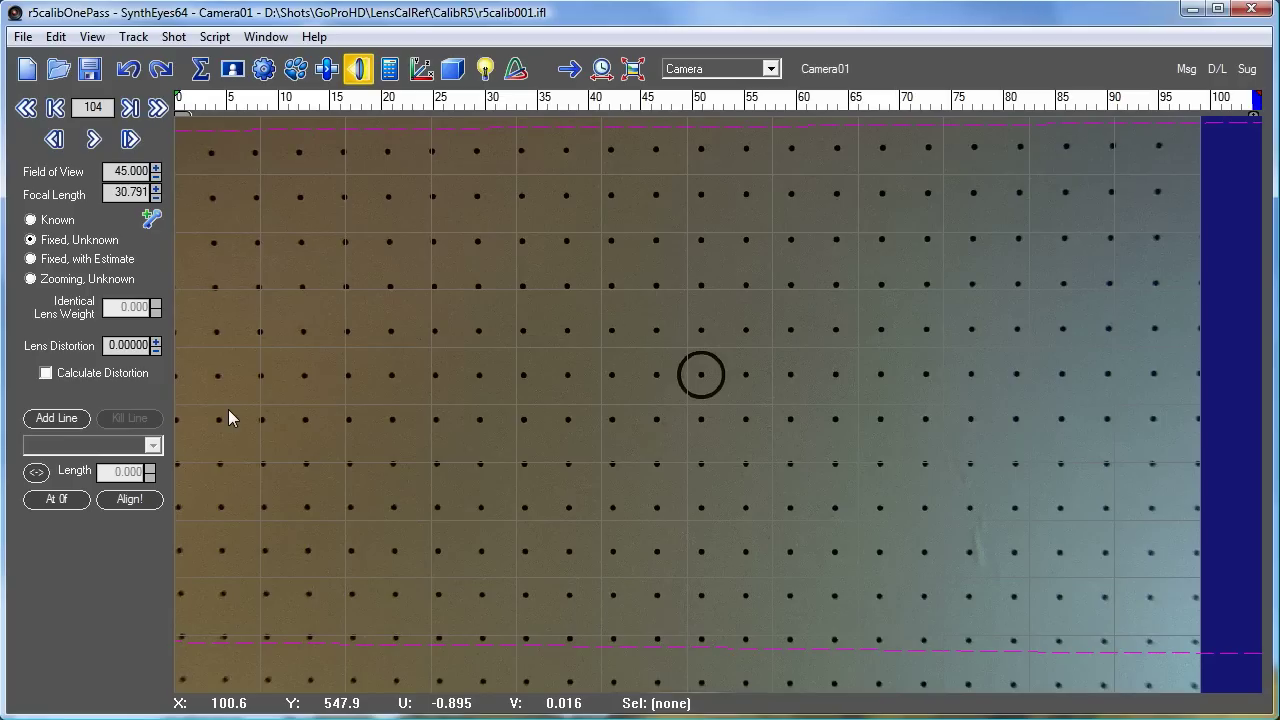
# Step: Examine the cropping and adjustment settings in the image preparation setup and close it without changes
pyautogui.press('p')
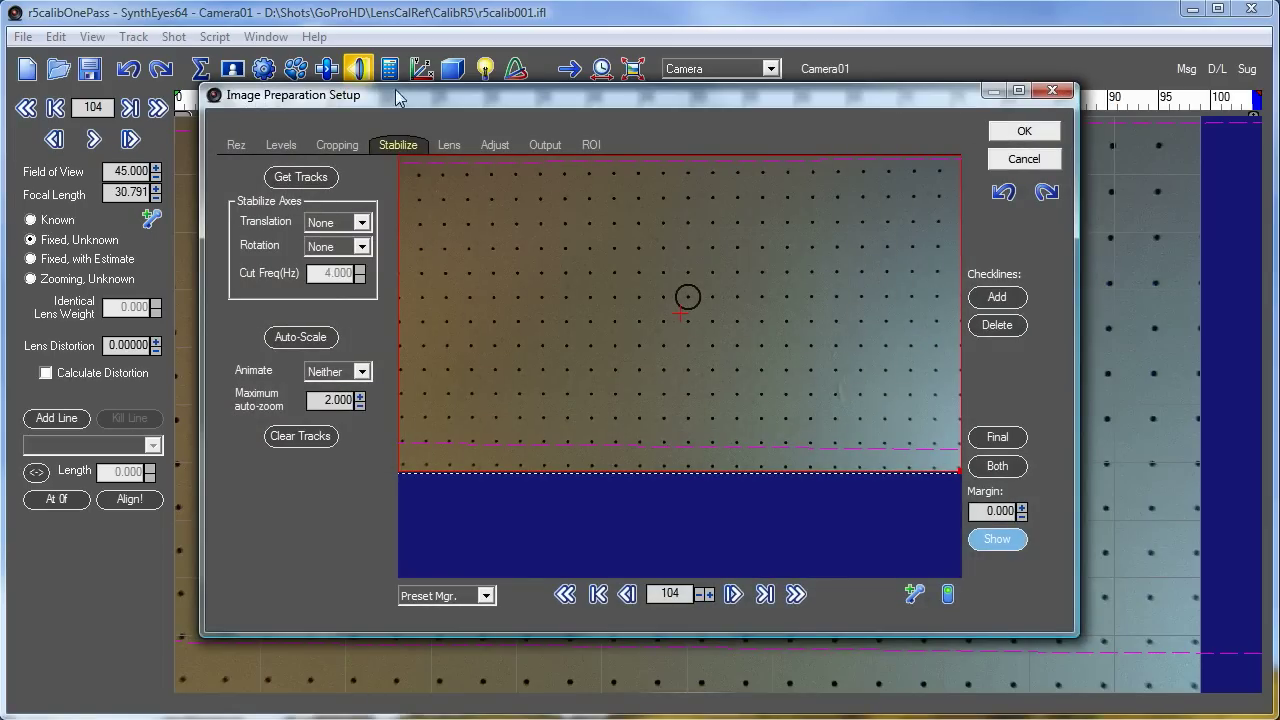
pyautogui.click(337, 145)
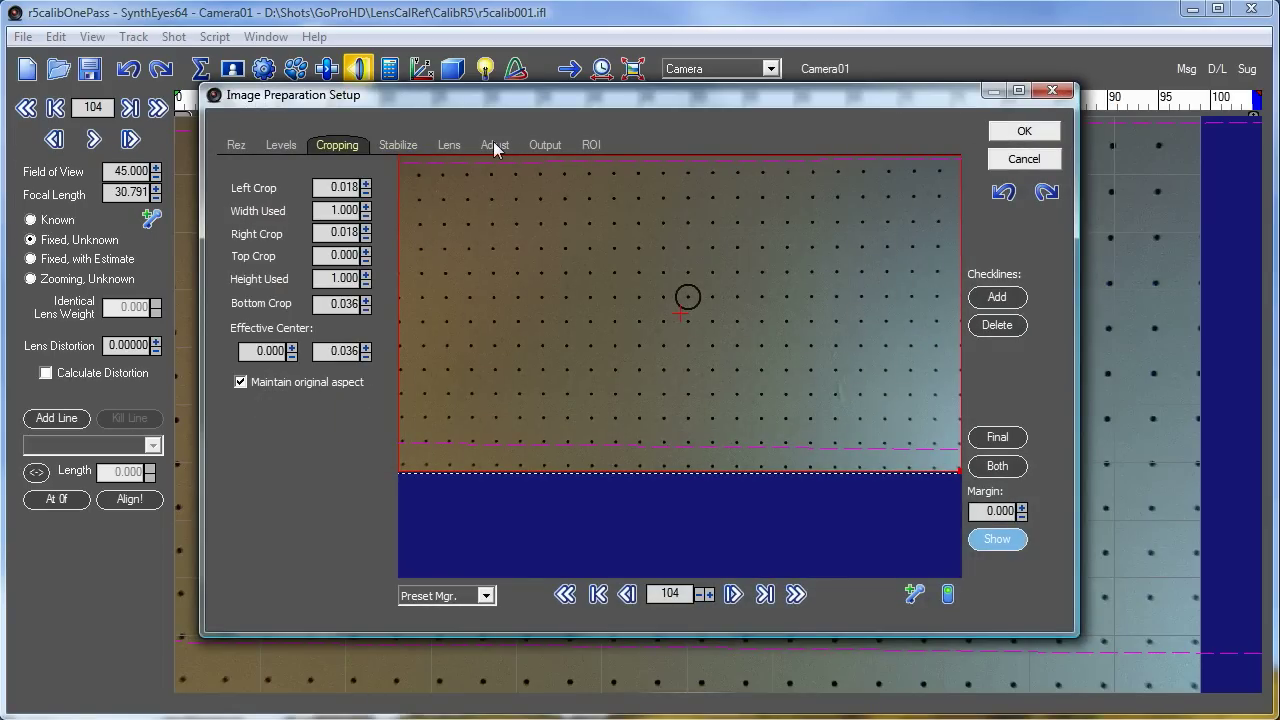
pyautogui.click(495, 145)
pyautogui.click(332, 144)
pyautogui.click(1035, 166)
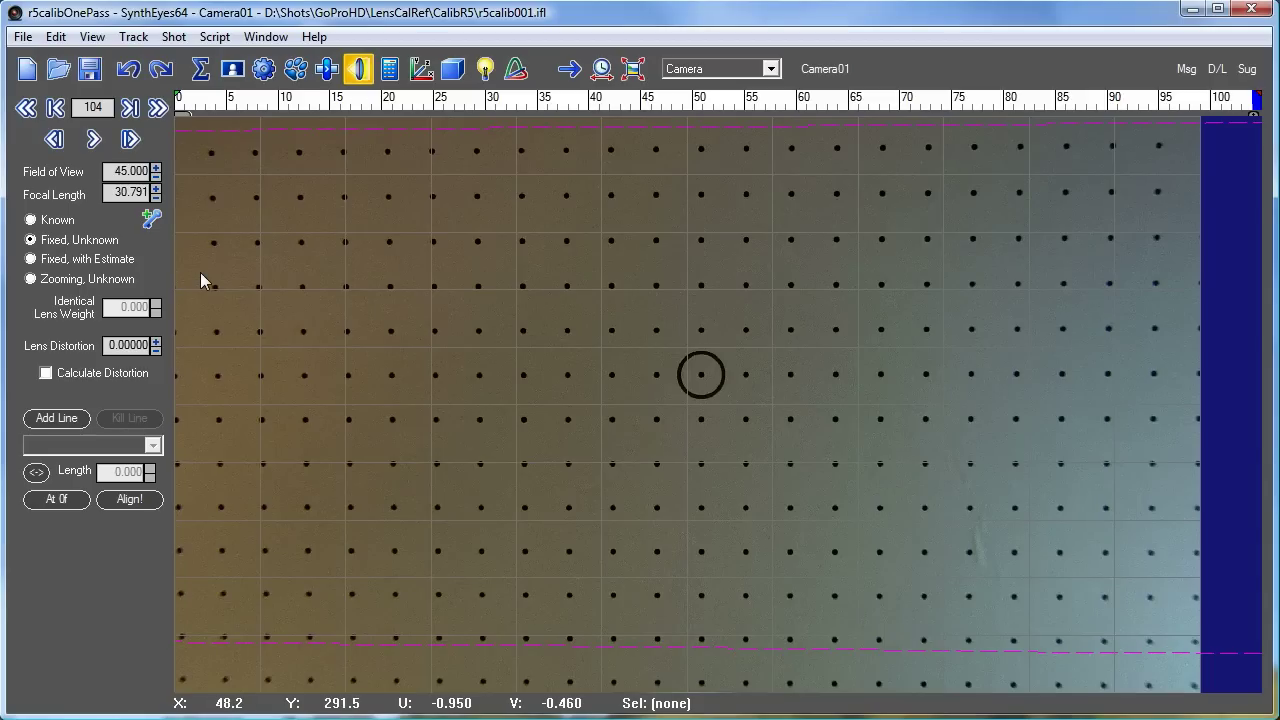
# Step: Replace the shot images with the Sequence 101 footage from the DeliveryPNG folder, choosing no special lens workflow and accepting the shot settings
pyautogui.click(172, 38)
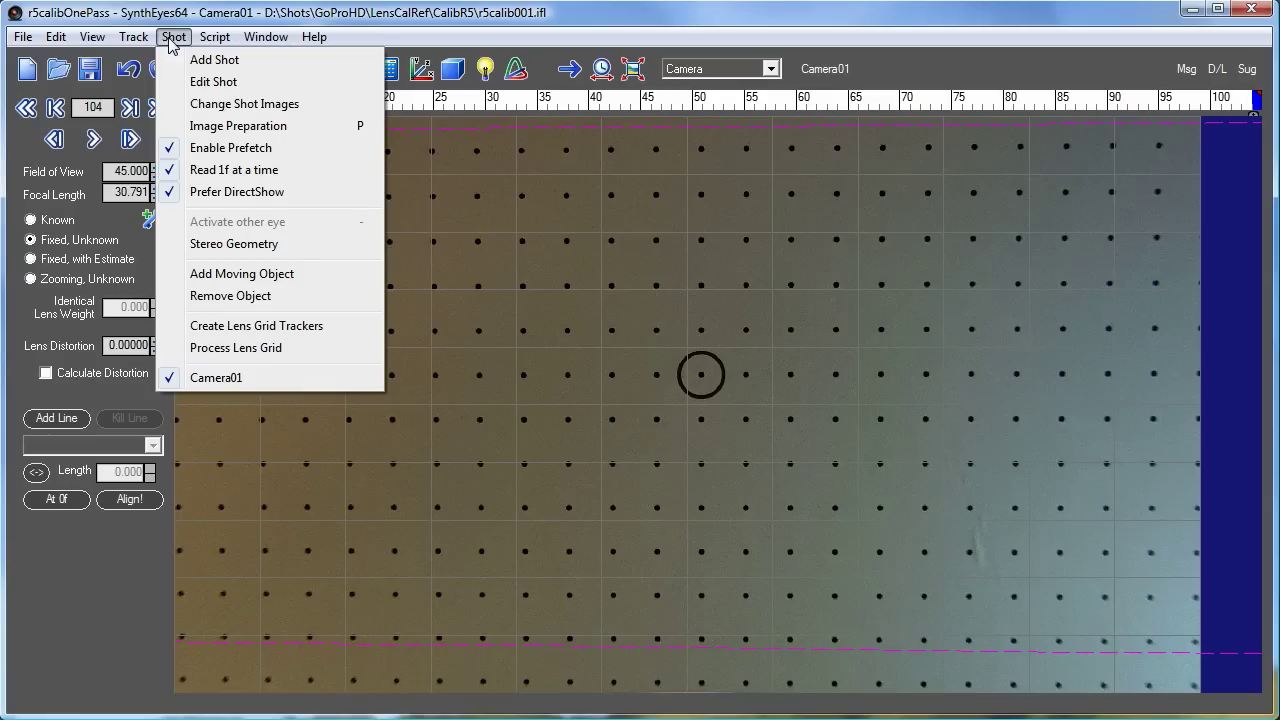
pyautogui.click(205, 104)
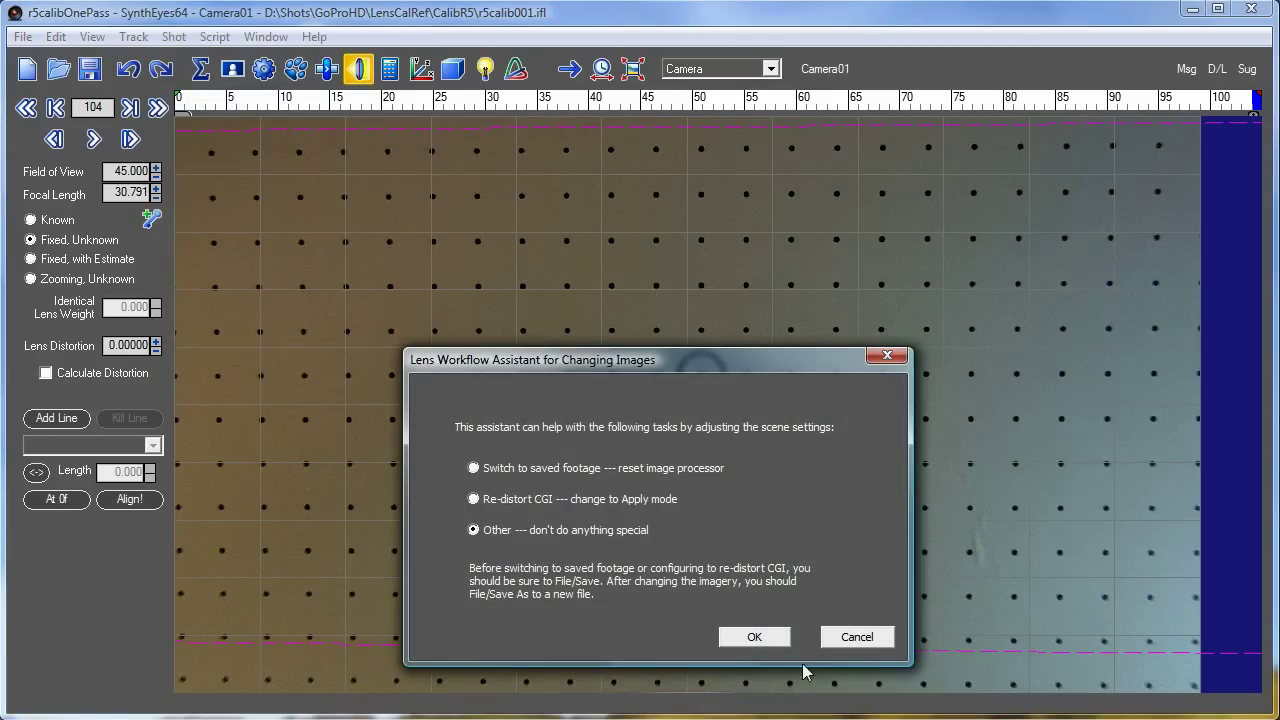
pyautogui.click(752, 636)
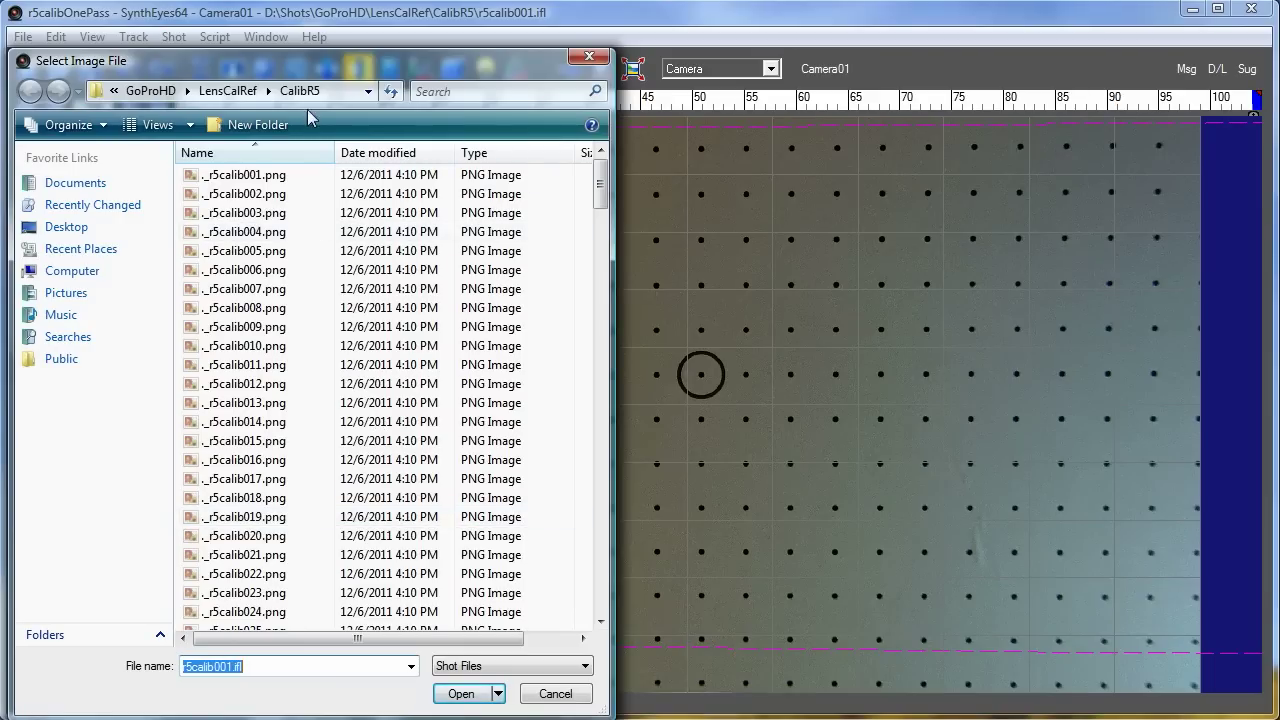
pyautogui.click(150, 91)
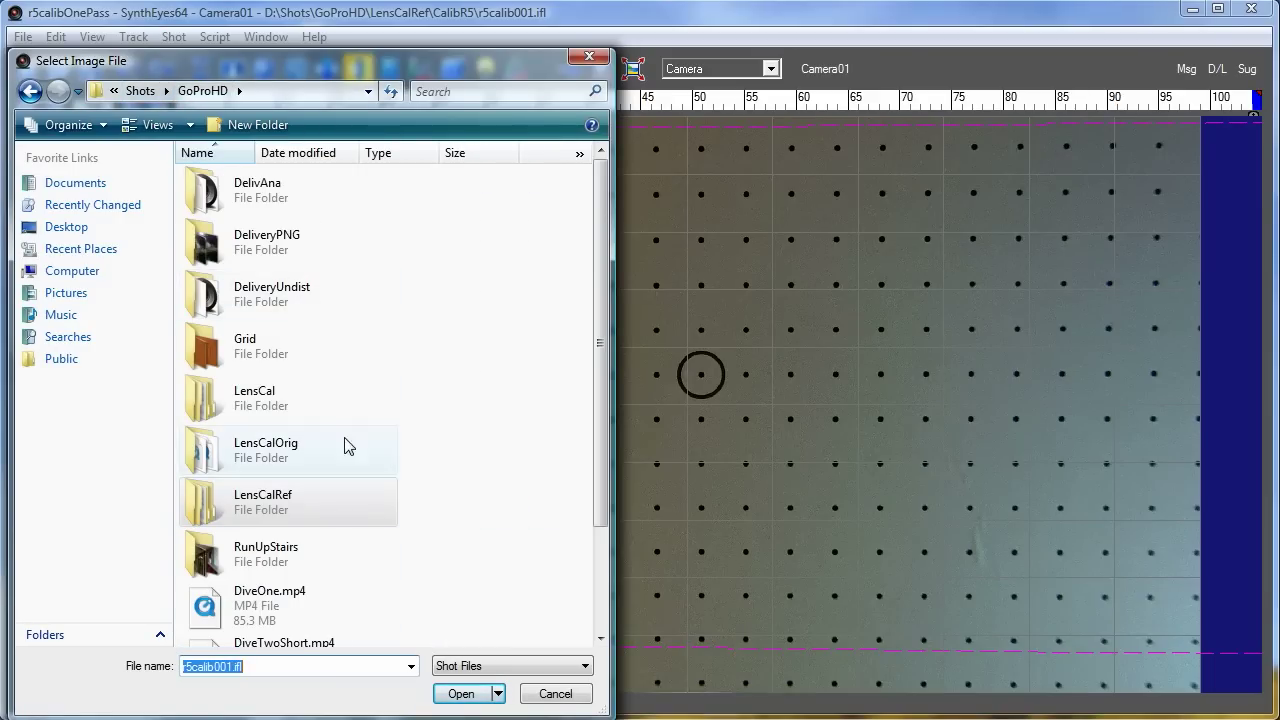
pyautogui.doubleClick(257, 244)
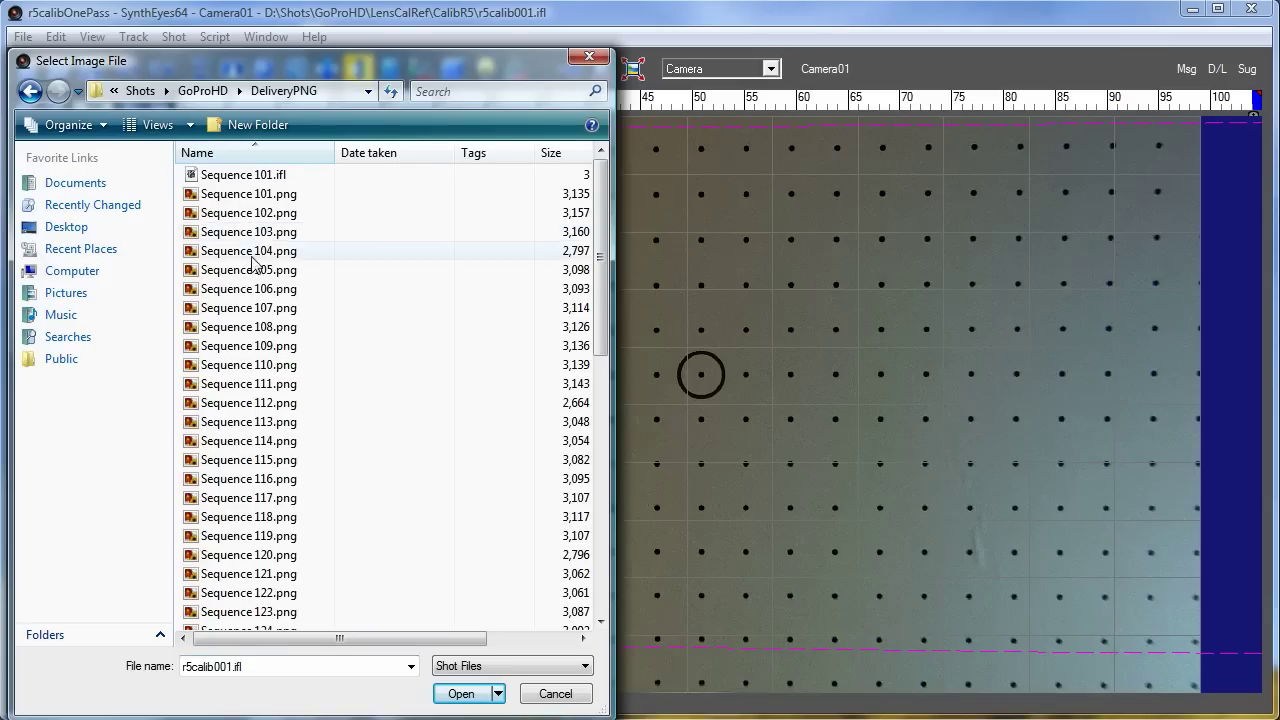
pyautogui.doubleClick(250, 196)
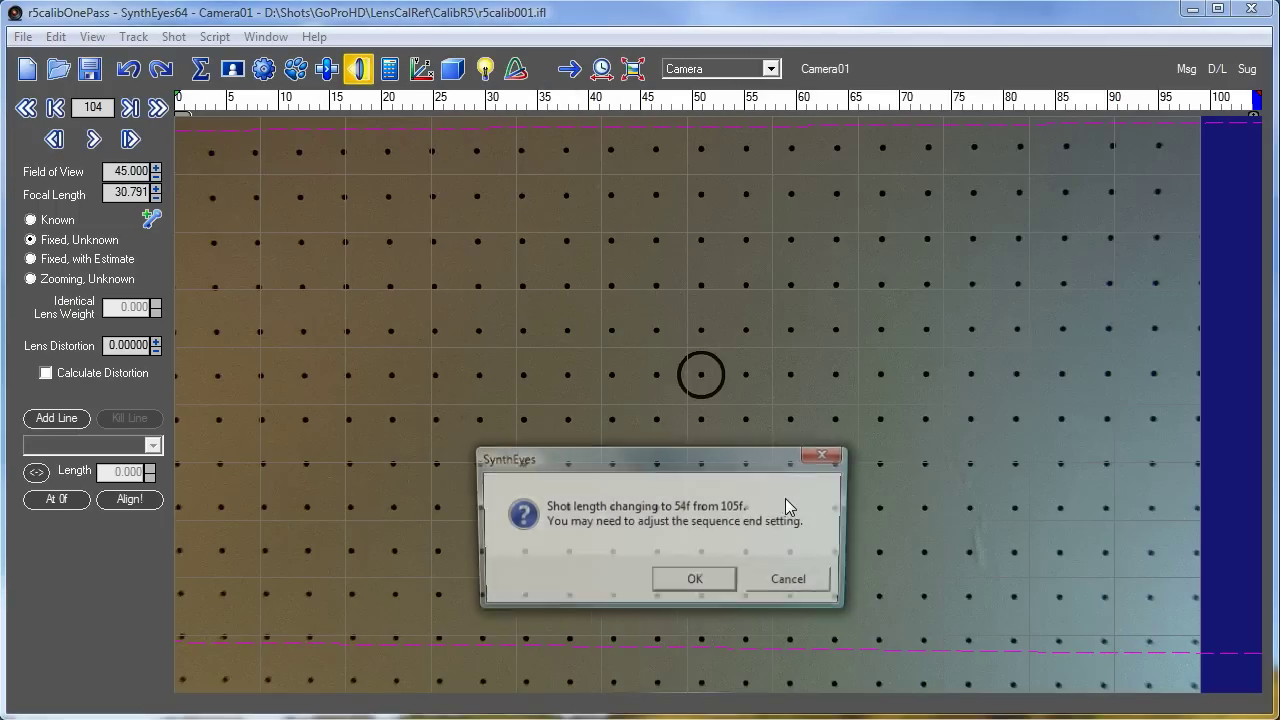
pyautogui.click(692, 579)
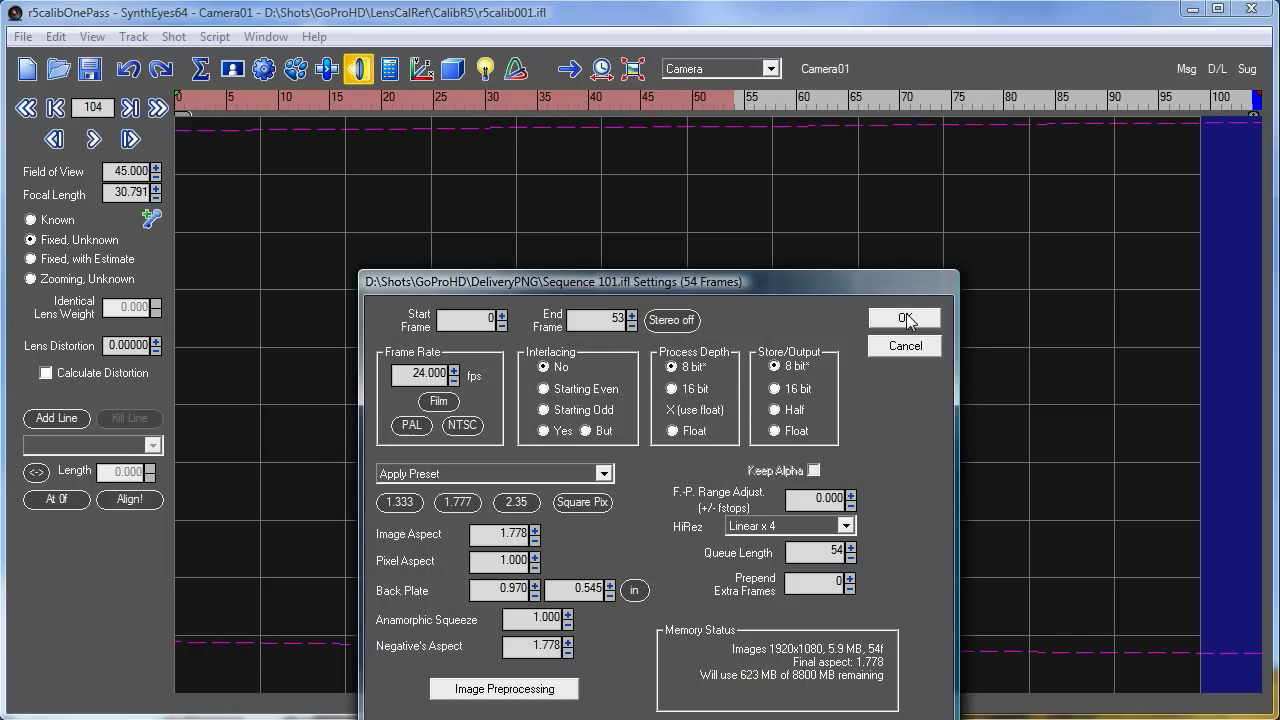
pyautogui.click(905, 318)
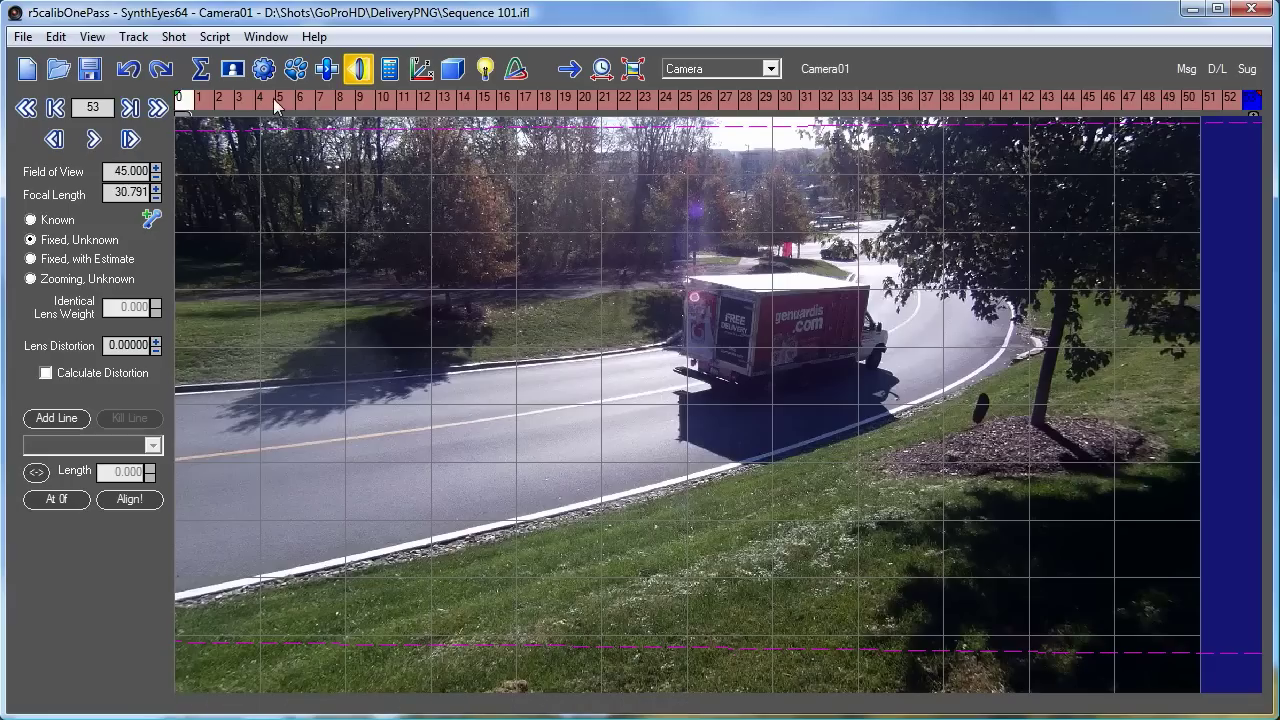
# Step: Scrub through the truck footage, hiding the lens grid overlay, and return to frame 0
pyautogui.moveTo(206, 100); pyautogui.dragTo(541, 198)
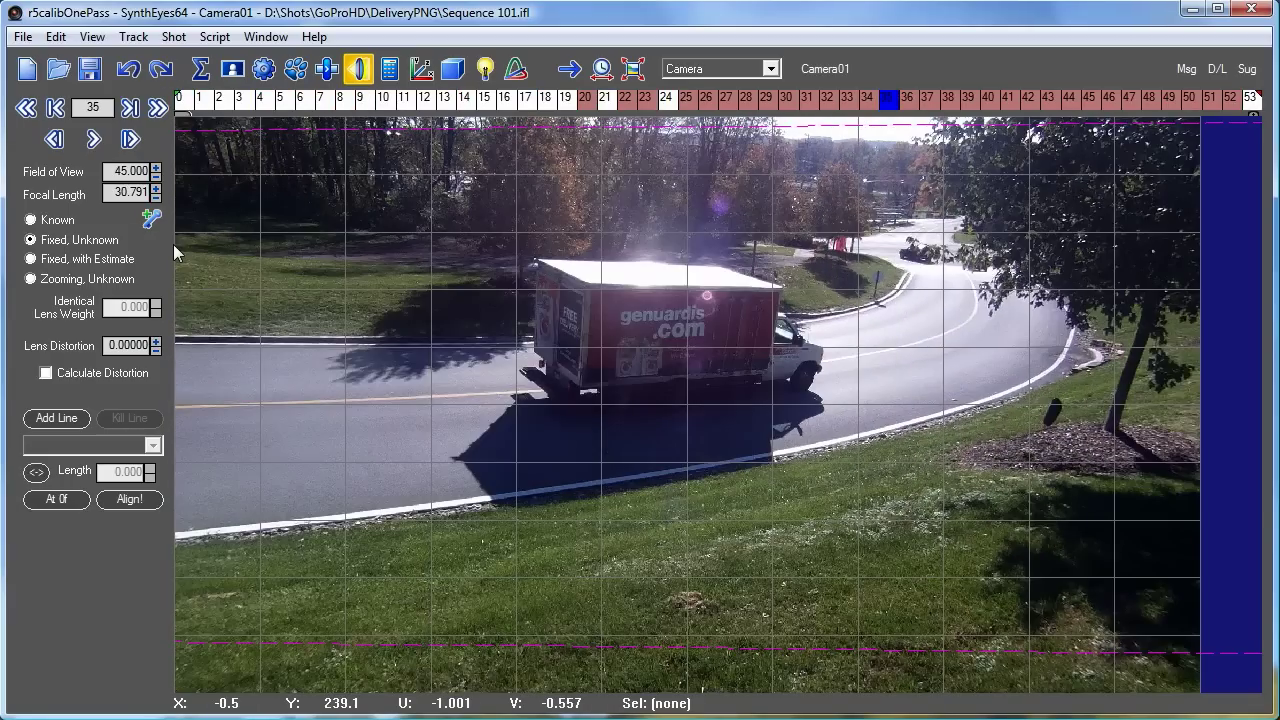
pyautogui.click(392, 78)
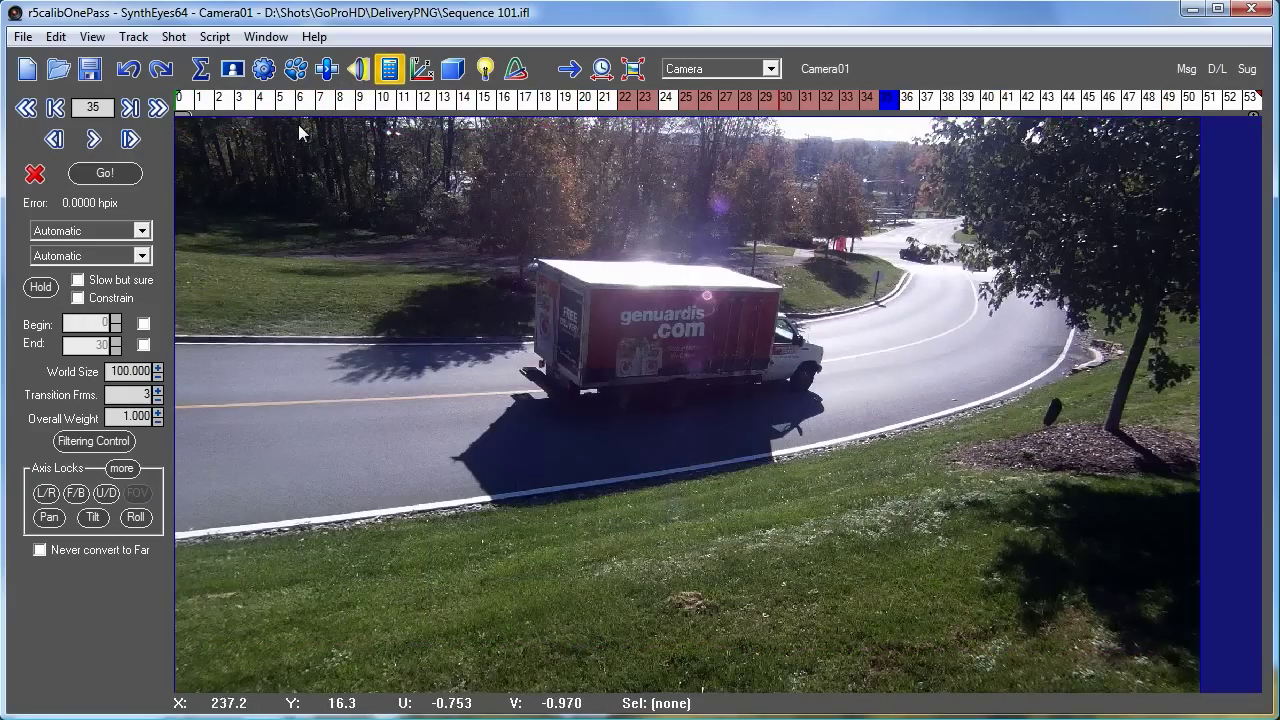
pyautogui.moveTo(240, 101); pyautogui.dragTo(1253, 140)
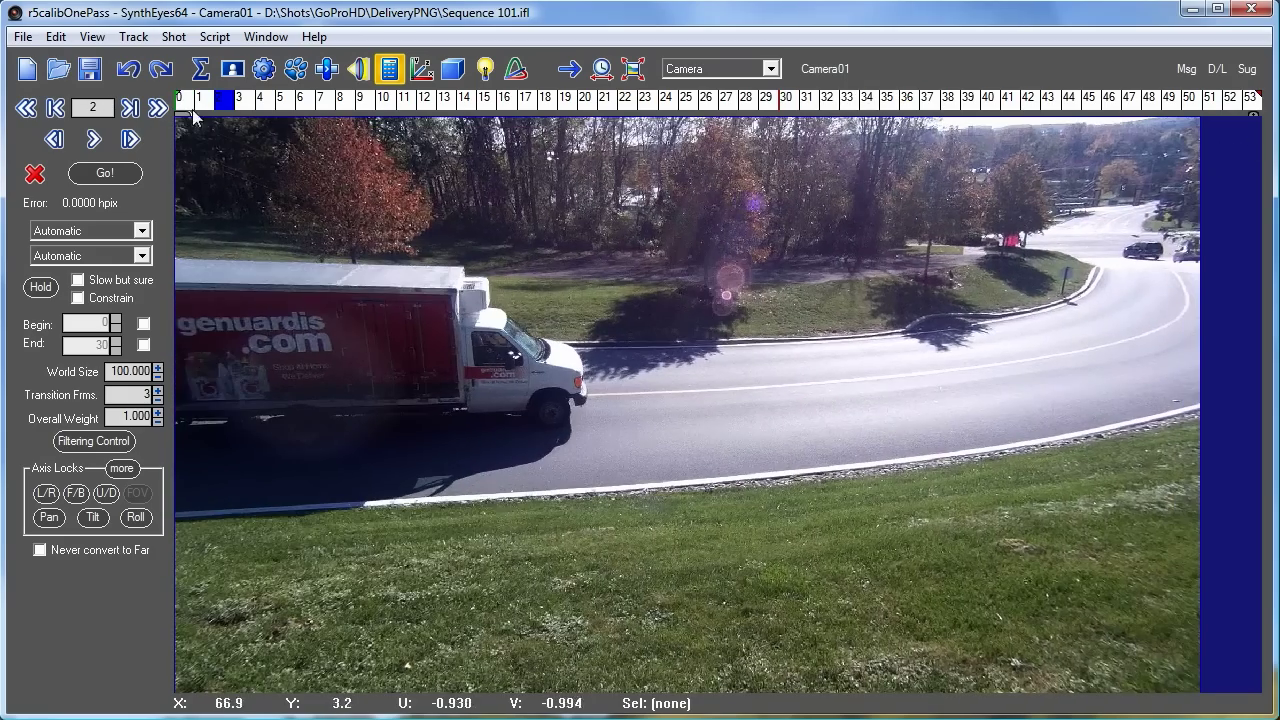
pyautogui.moveTo(184, 103); pyautogui.dragTo(102, 94)
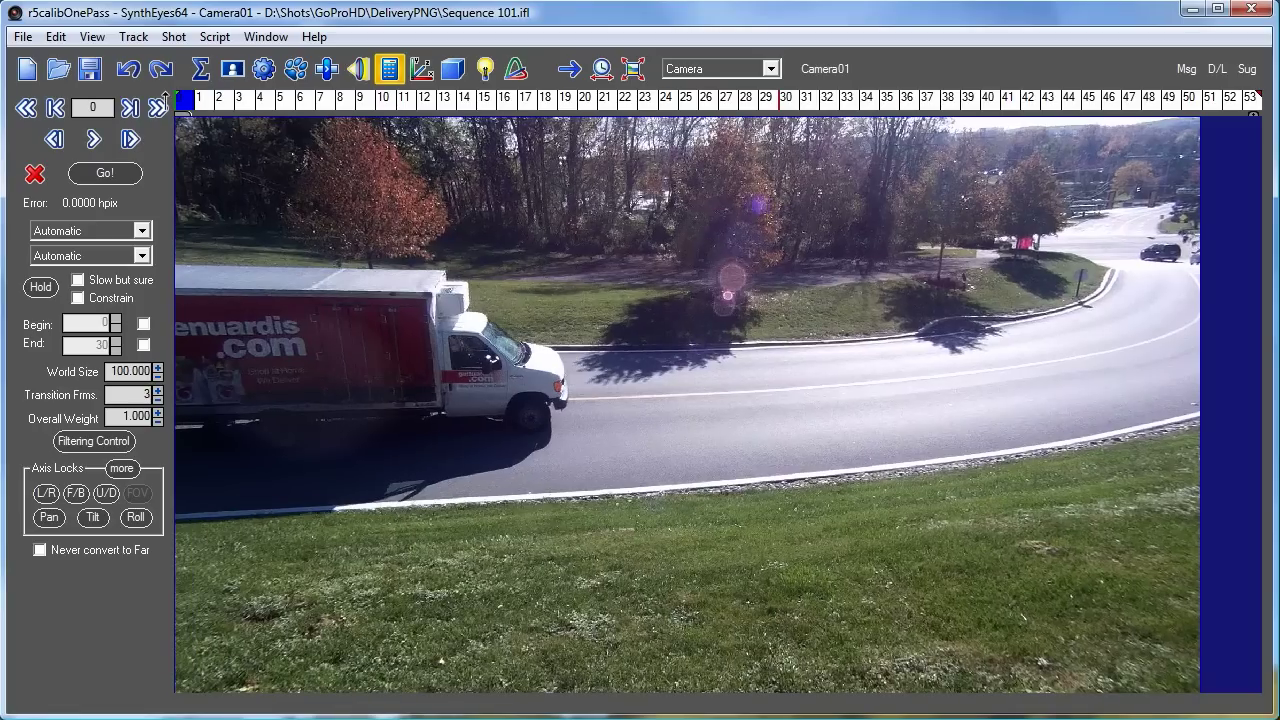
# Step: Run the auto-tracker on the shot and delete the trackers lying on the truck at frame 53
pyautogui.click(202, 71)
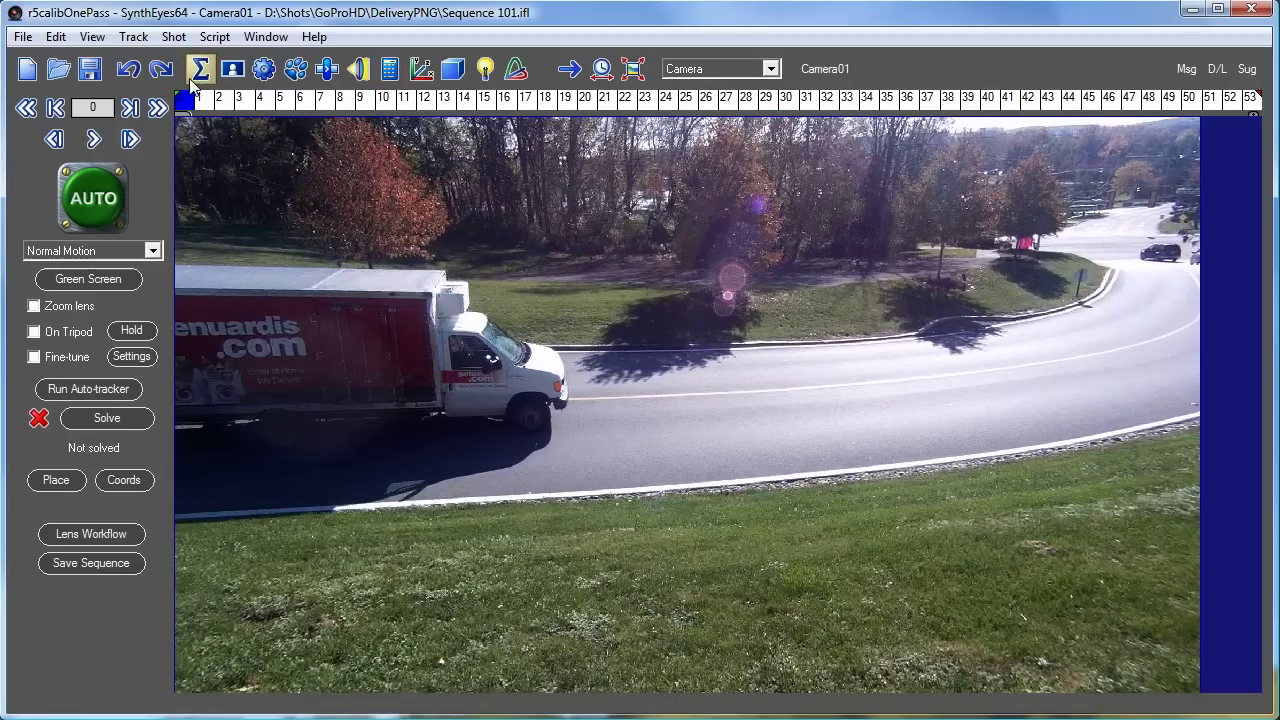
pyautogui.click(88, 395)
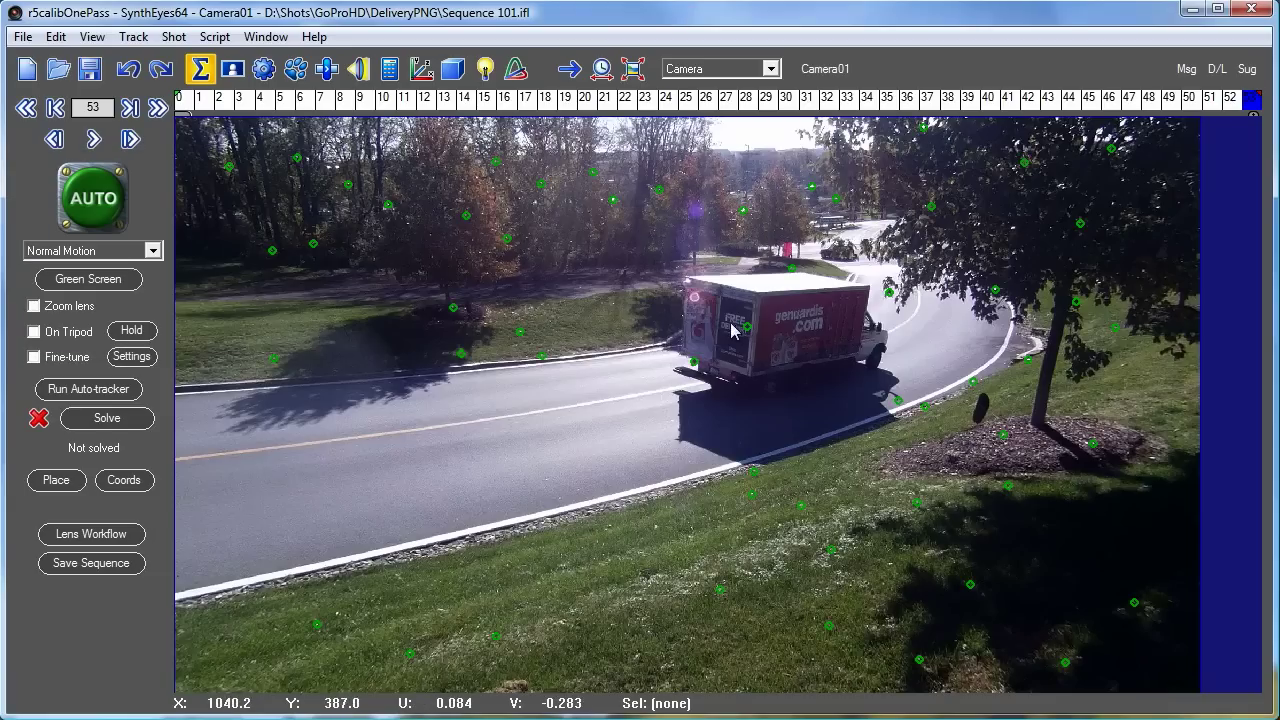
pyautogui.moveTo(712, 310)
pyautogui.mouseDown()
pyautogui.moveTo(693, 419)
pyautogui.moveTo(702, 404)
pyautogui.moveTo(675, 325)
pyautogui.moveTo(695, 400)
pyautogui.mouseUp()
pyautogui.press('Delete')
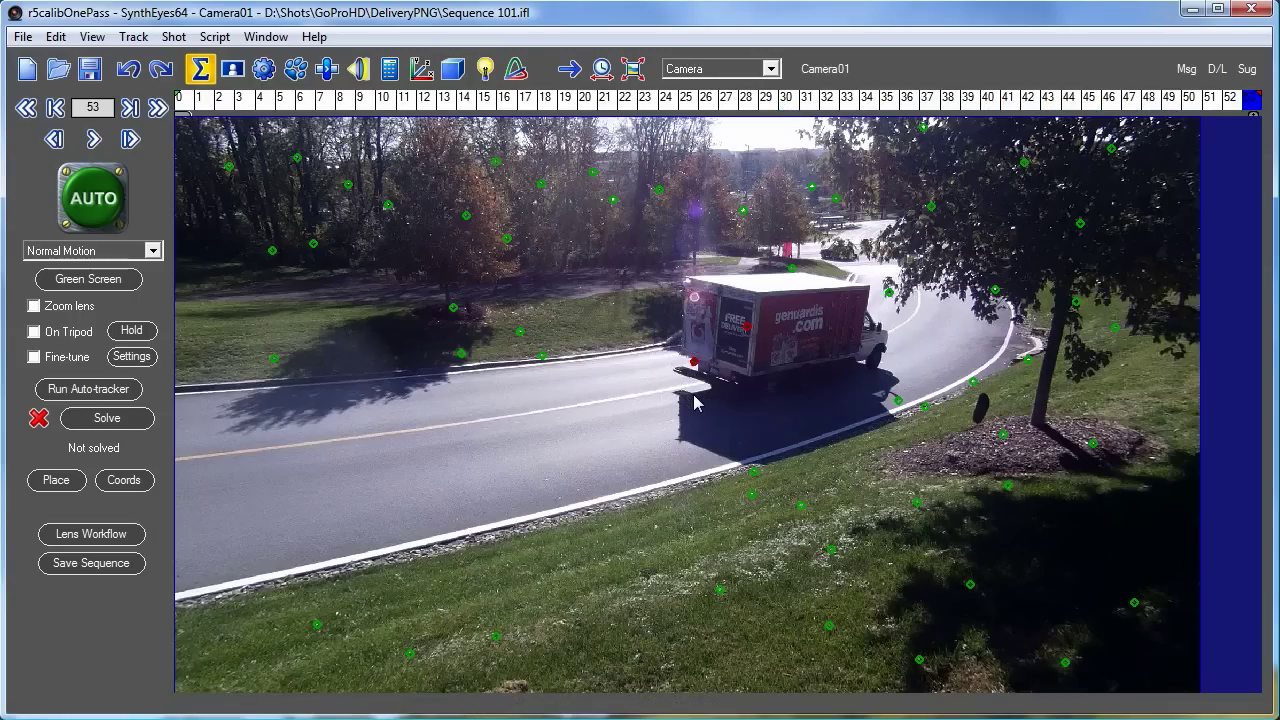
# Step: Scrub back through earlier frames and delete the remaining trackers that follow the moving truck
pyautogui.moveTo(1232, 100); pyautogui.dragTo(848, 99)
pyautogui.moveTo(577, 385)
pyautogui.mouseDown()
pyautogui.moveTo(528, 314)
pyautogui.moveTo(713, 436)
pyautogui.moveTo(840, 405)
pyautogui.moveTo(780, 360)
pyautogui.mouseUp()
pyautogui.moveTo(836, 100); pyautogui.dragTo(465, 118)
pyautogui.moveTo(370, 325)
pyautogui.mouseDown()
pyautogui.moveTo(574, 349)
pyautogui.moveTo(430, 300)
pyautogui.mouseUp()
pyautogui.press('Delete')
pyautogui.moveTo(474, 101)
pyautogui.mouseDown()
pyautogui.moveTo(161, 97)
pyautogui.moveTo(1250, 97)
pyautogui.moveTo(300, 160)
pyautogui.moveTo(229, 180)
pyautogui.moveTo(459, 175)
pyautogui.mouseUp()
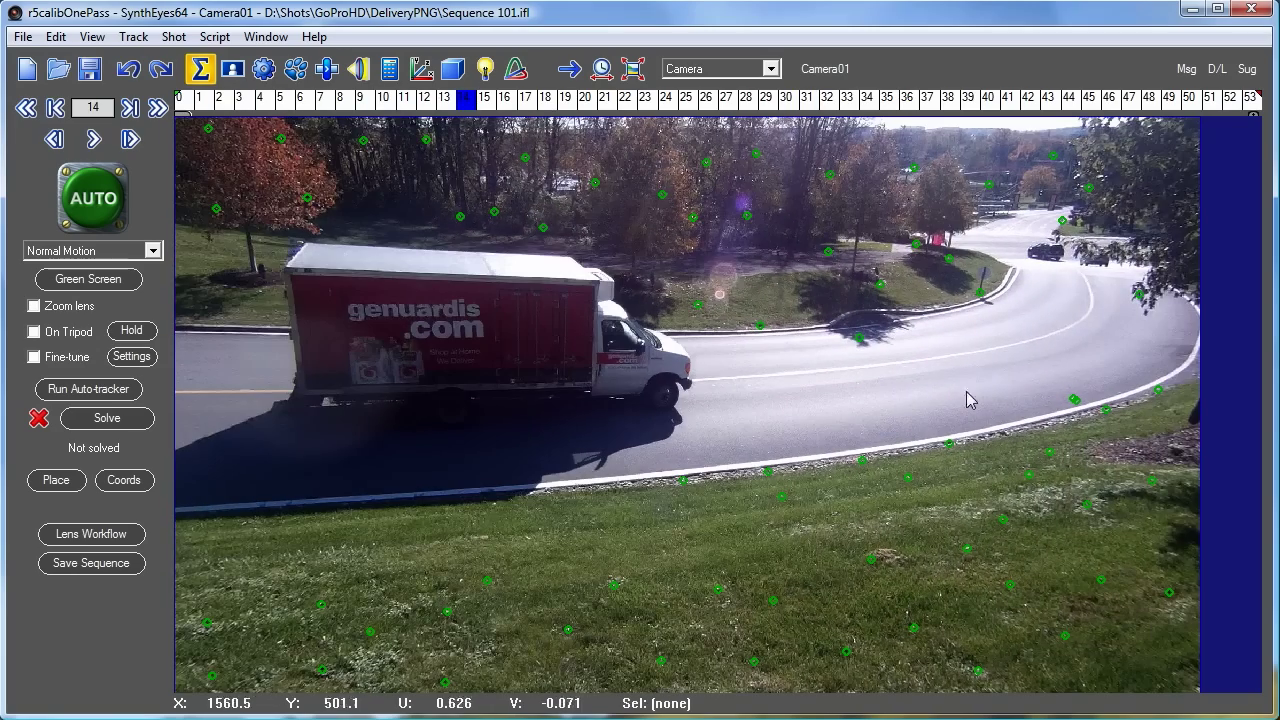
pyautogui.moveTo(1128, 105); pyautogui.dragTo(486, 125)
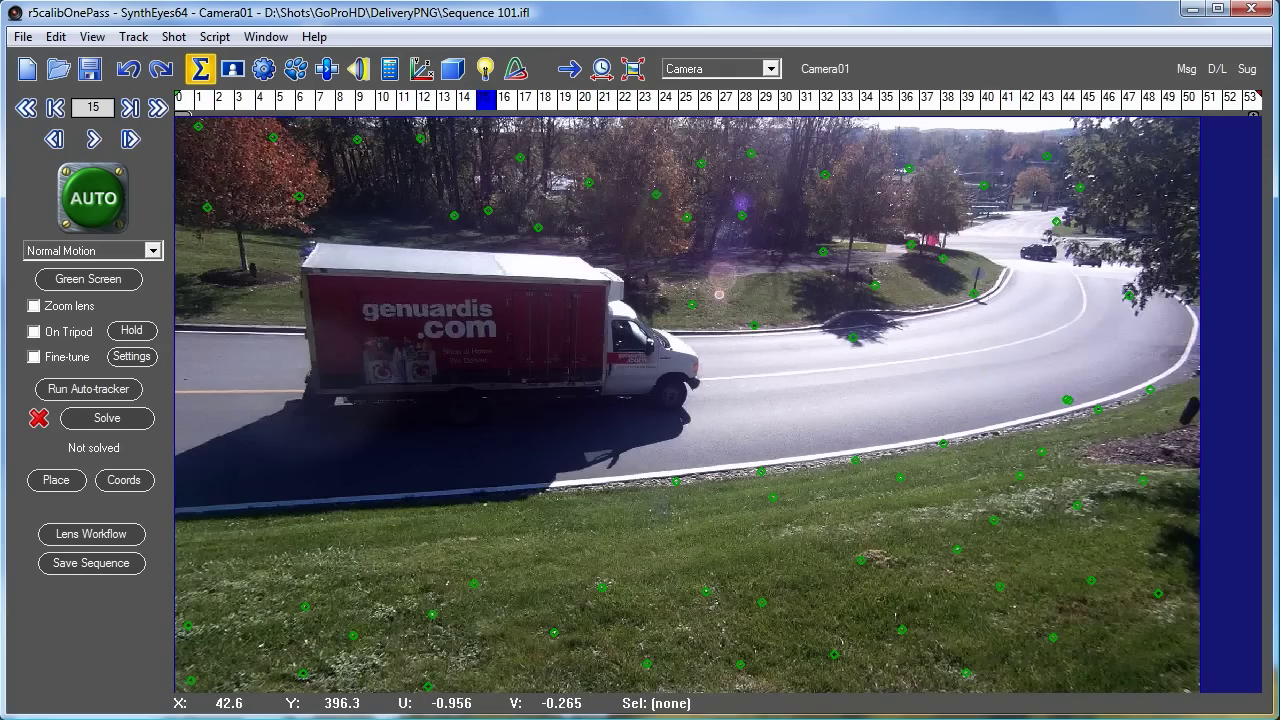
# Step: Solve the camera and clean up all trackers, deleting far-ish, short-lived, high-error and unsolved ones and clearing all blips
pyautogui.click(110, 420)
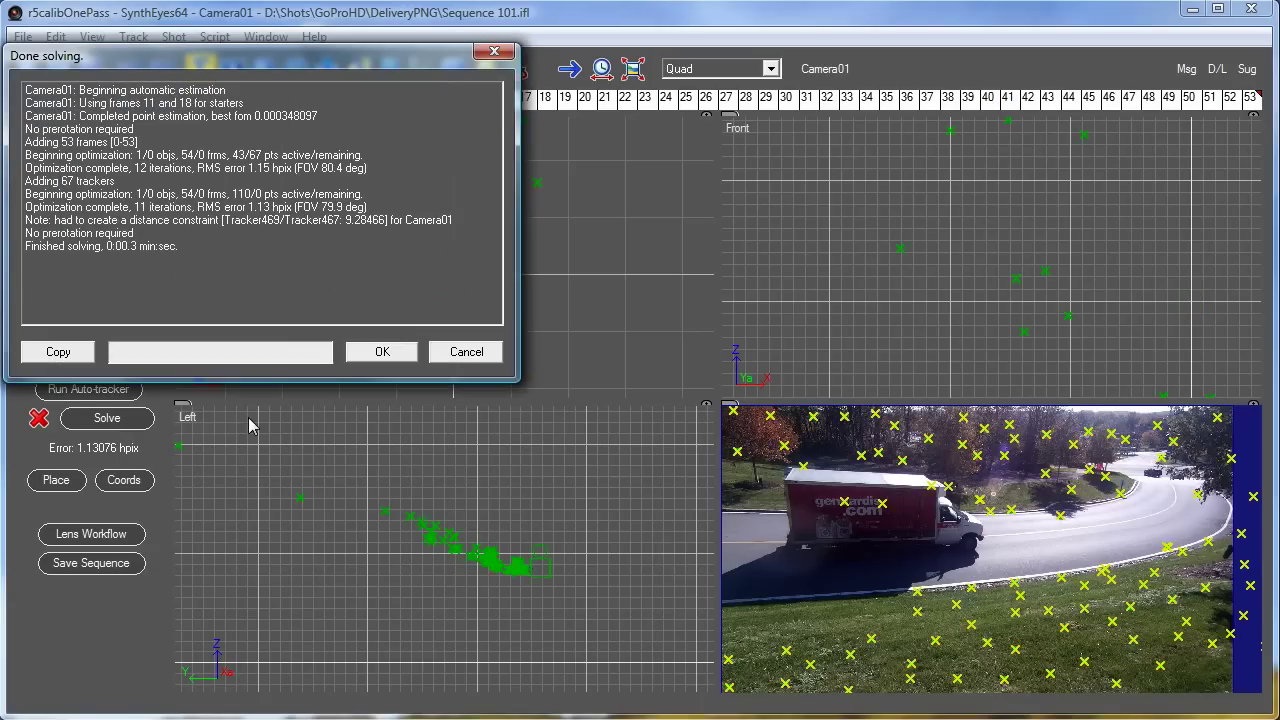
pyautogui.click(375, 355)
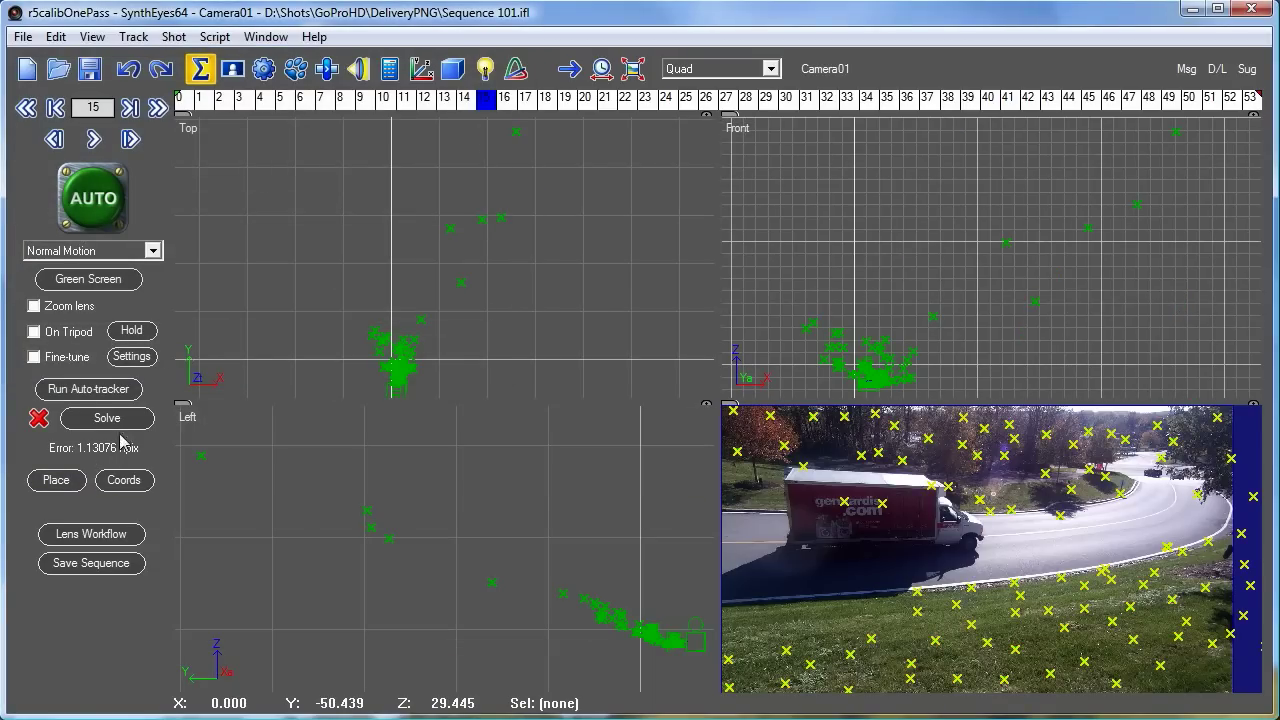
pyautogui.click(135, 37)
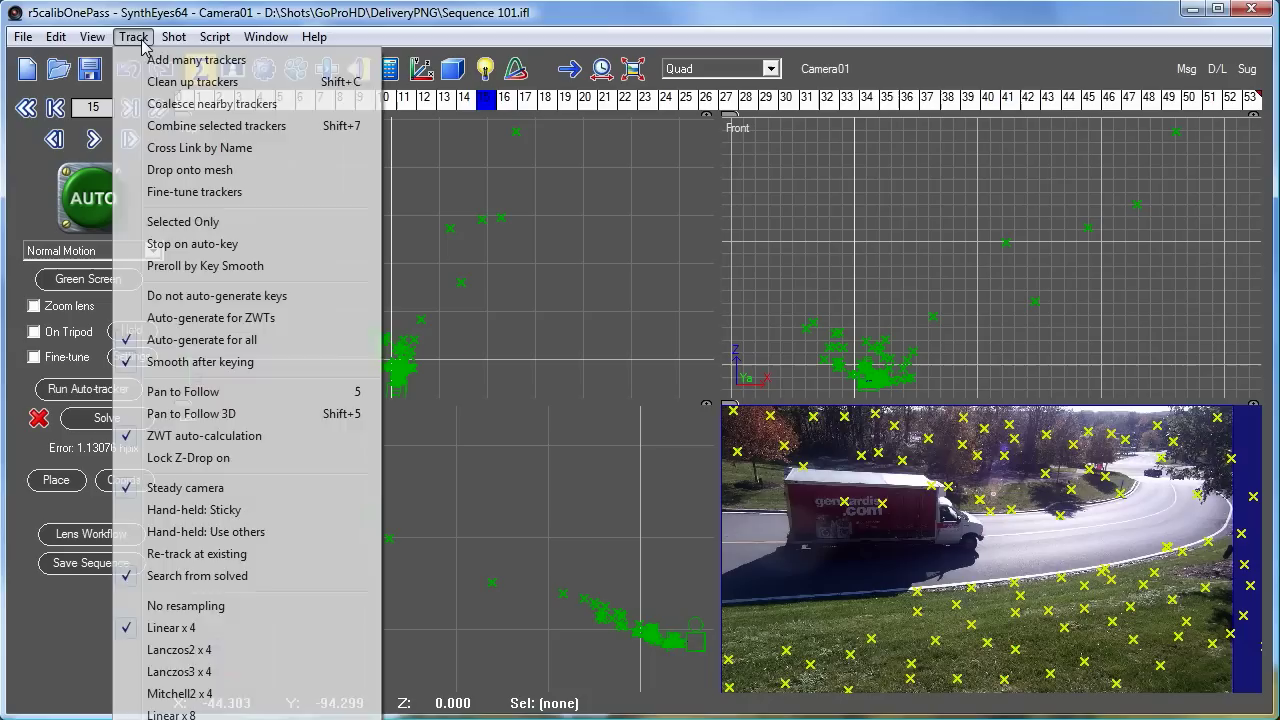
pyautogui.click(160, 82)
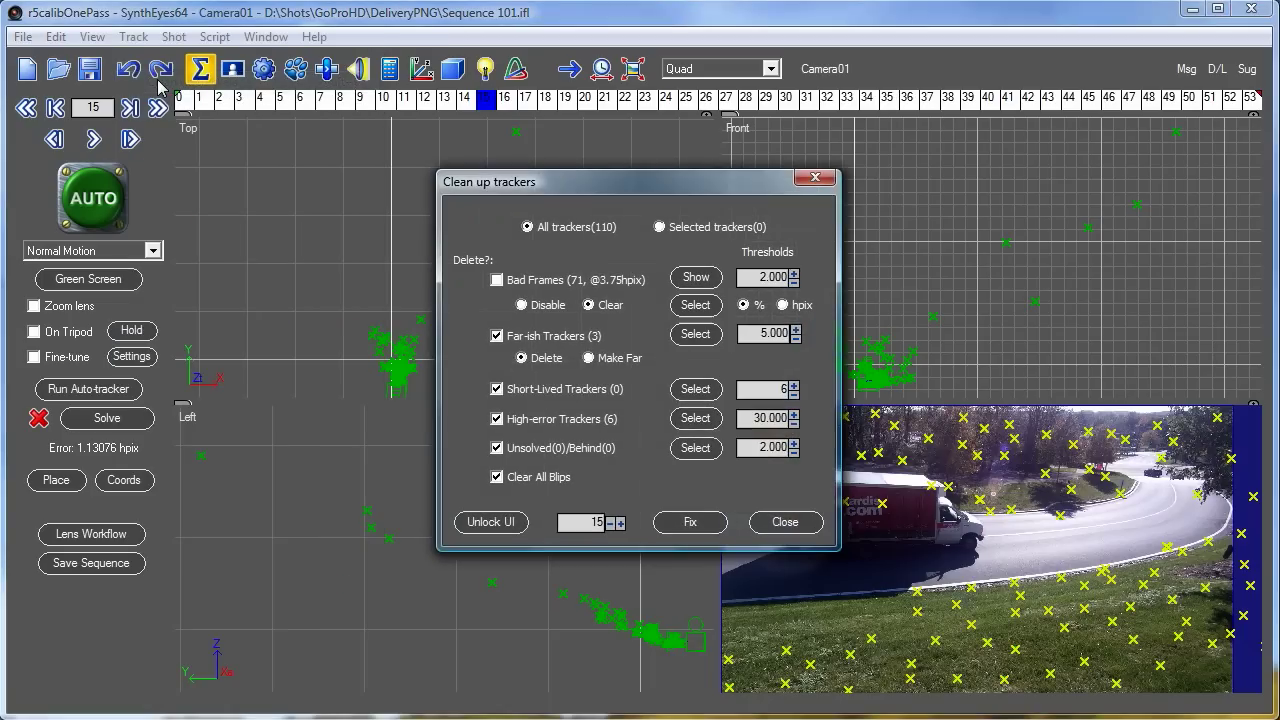
pyautogui.click(698, 418)
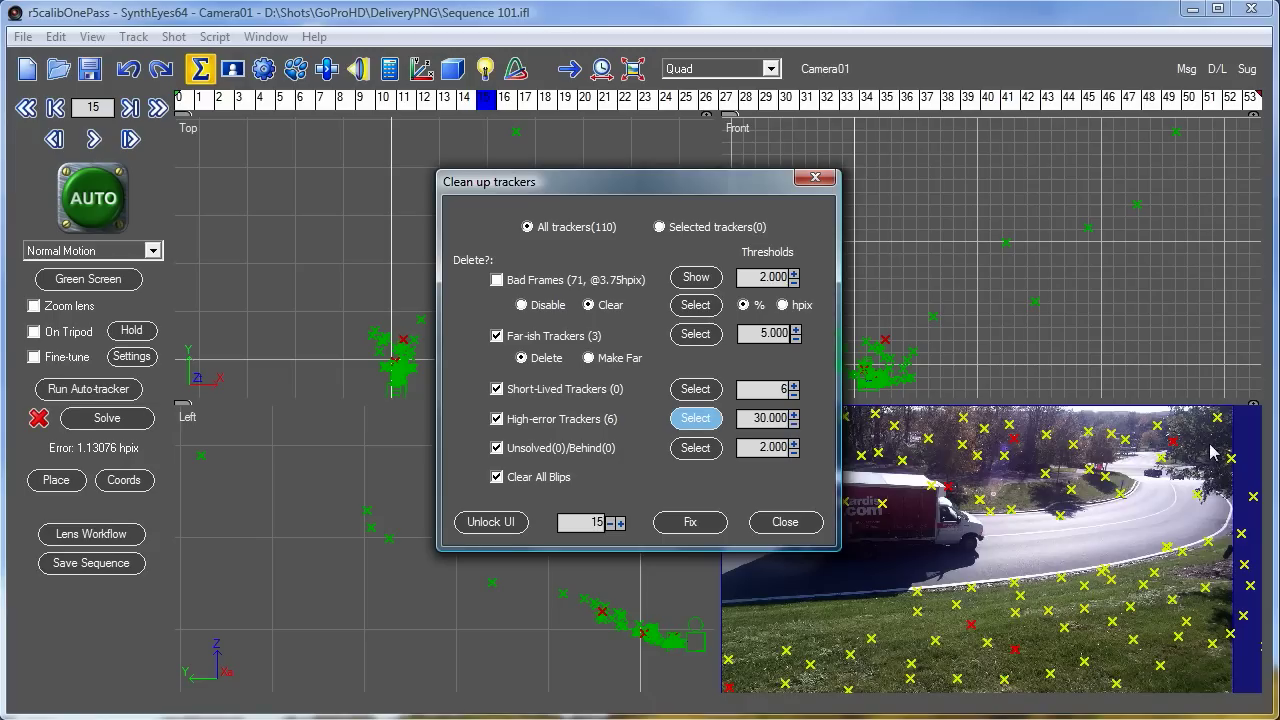
pyautogui.click(695, 522)
# Step: Re-solve the camera with the cleaned-up trackers and scrub the shot back to frame 0 to check the solved points
pyautogui.click(116, 423)
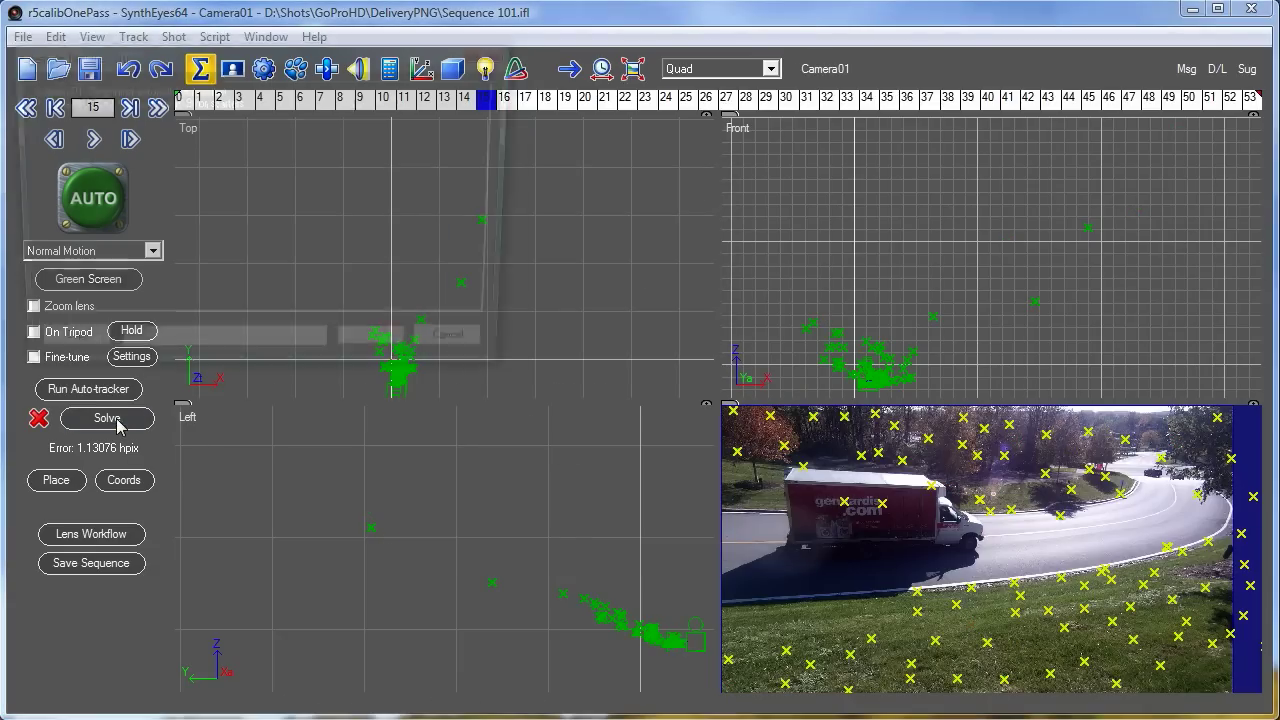
pyautogui.click(374, 351)
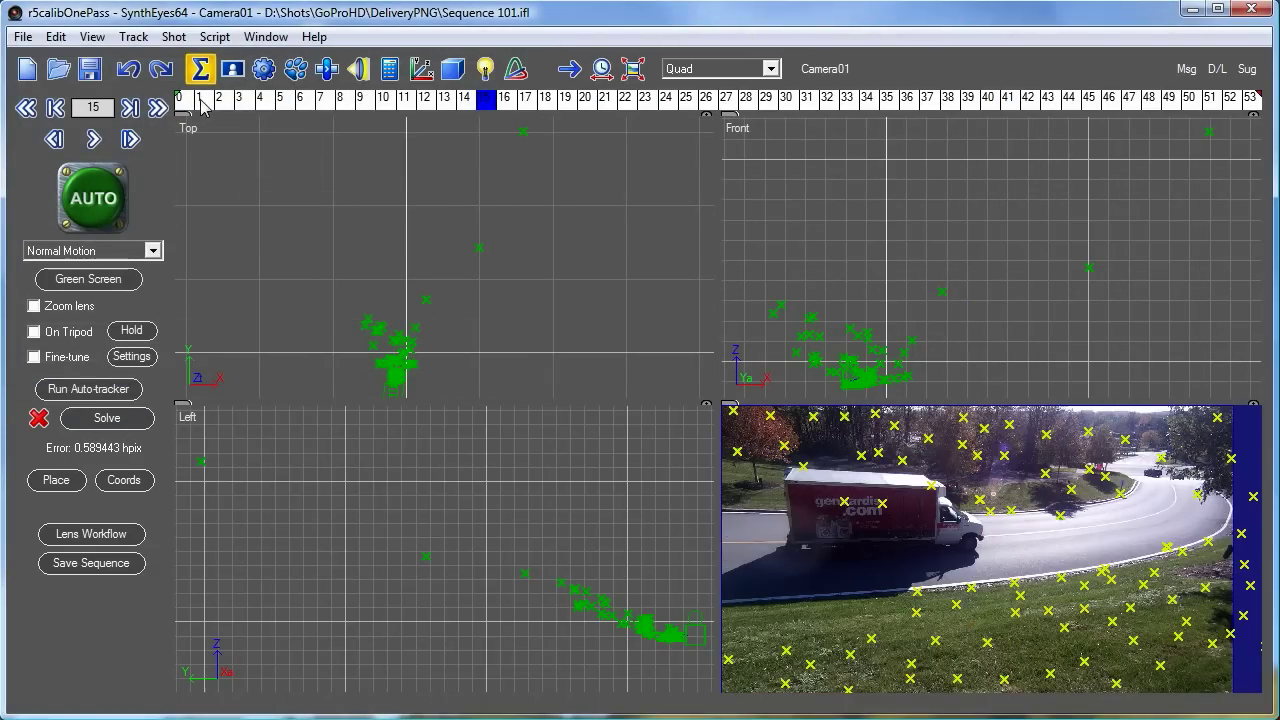
pyautogui.moveTo(206, 100); pyautogui.dragTo(194, 288)
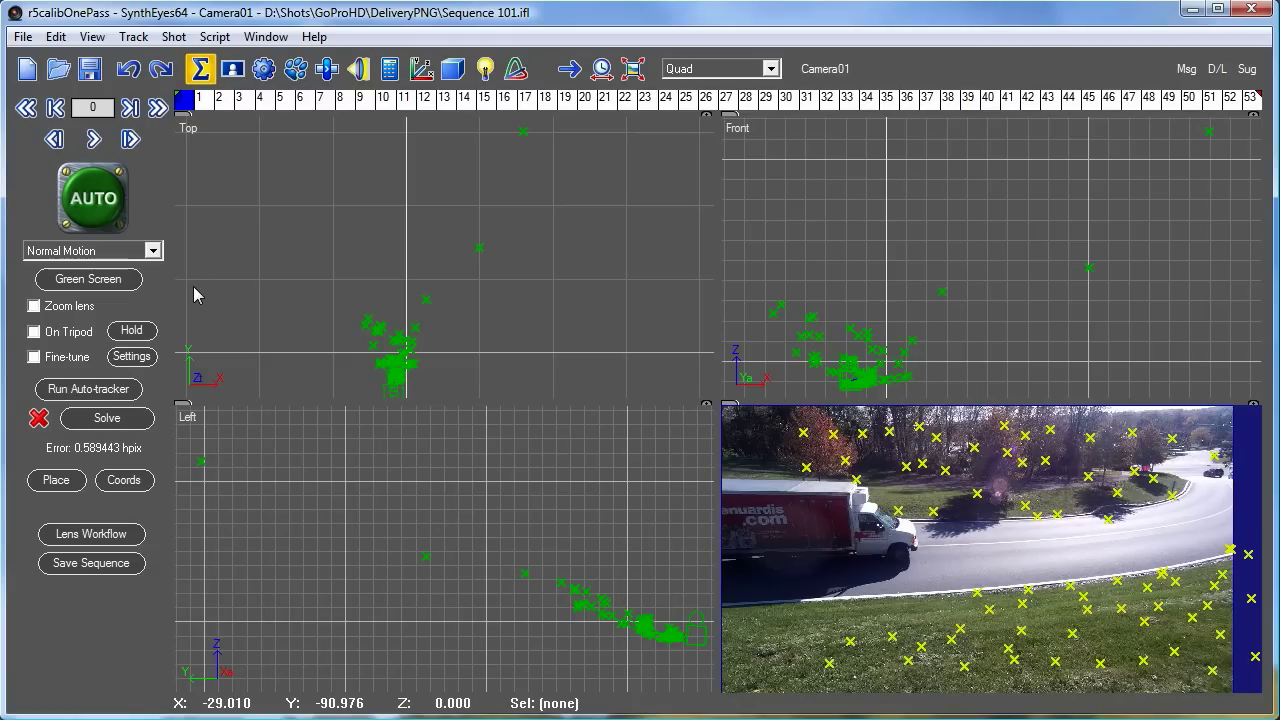